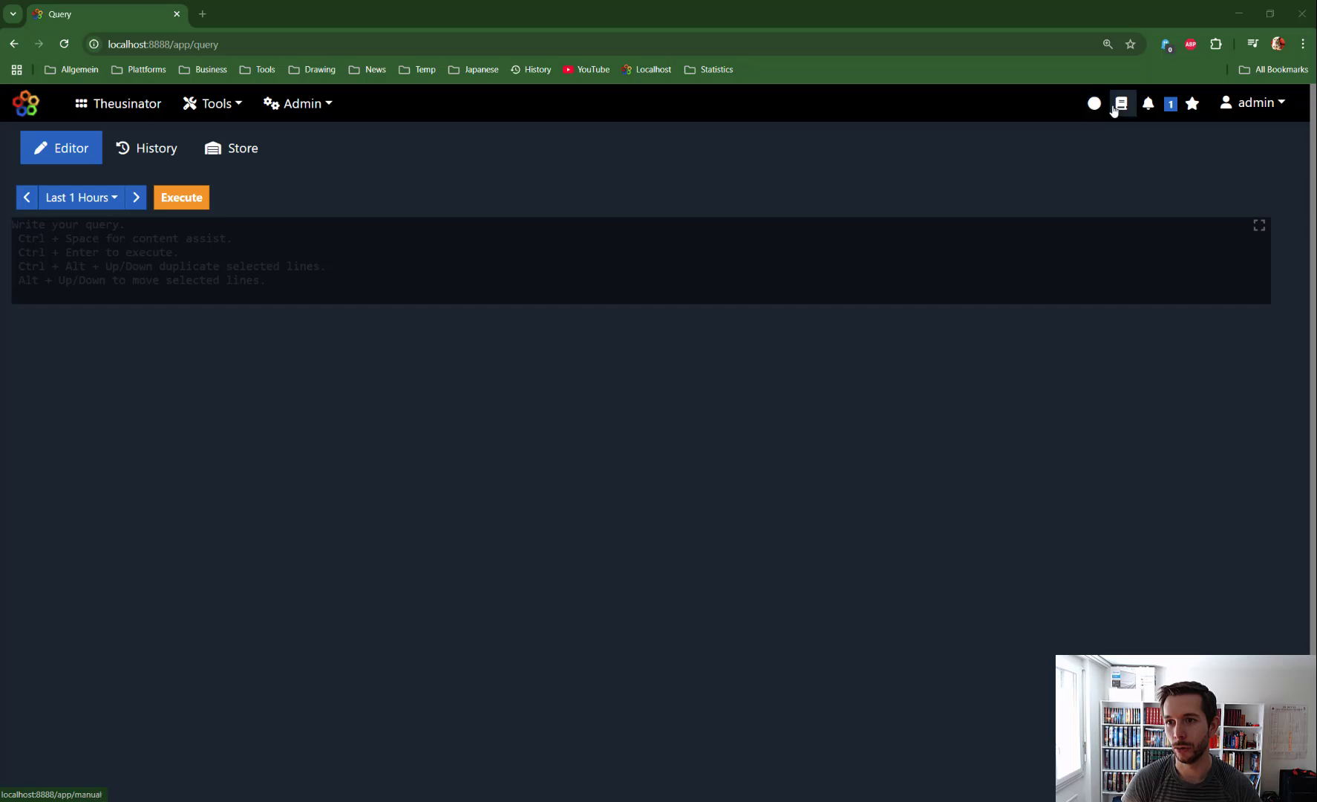
# Step: Open the manual in a new browser tab and show the page for the filter query command
pyautogui.rightClick(1121, 103)
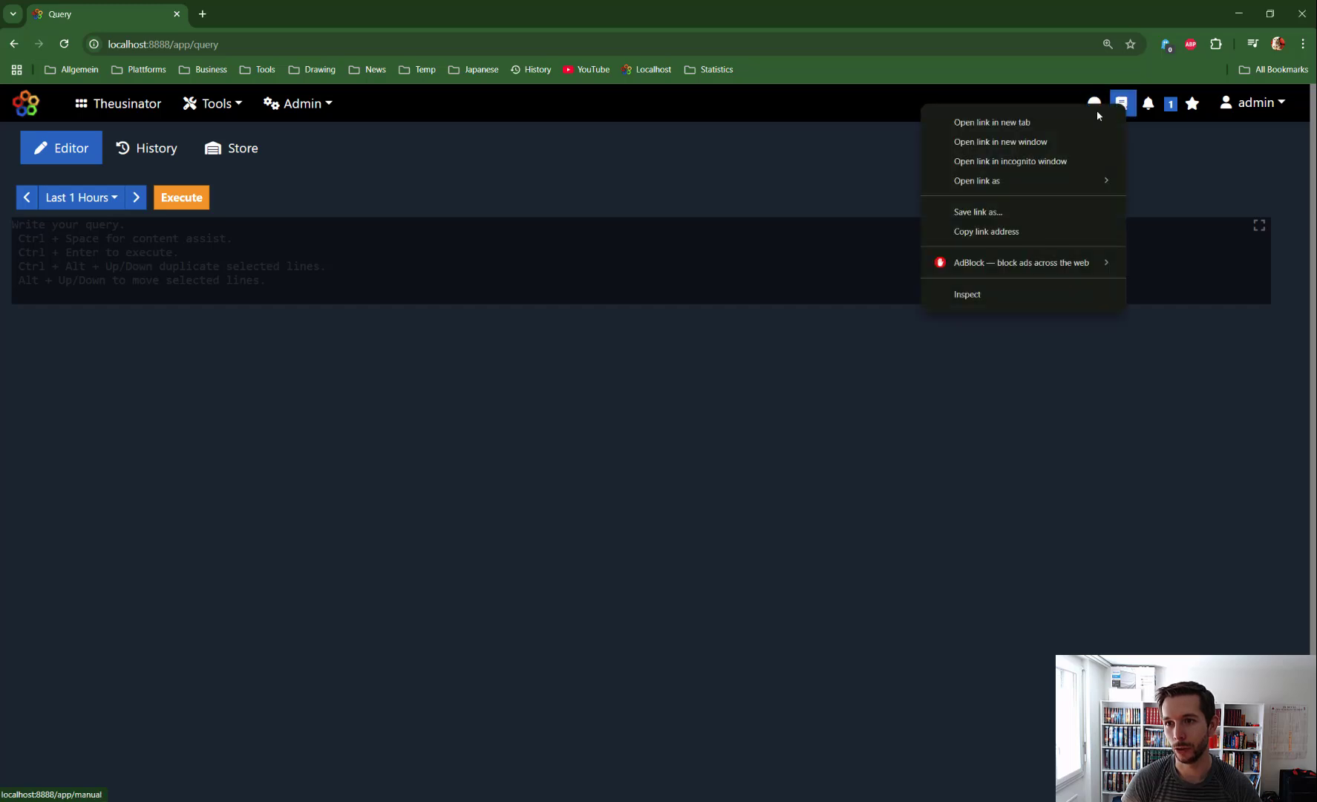
pyautogui.click(1024, 123)
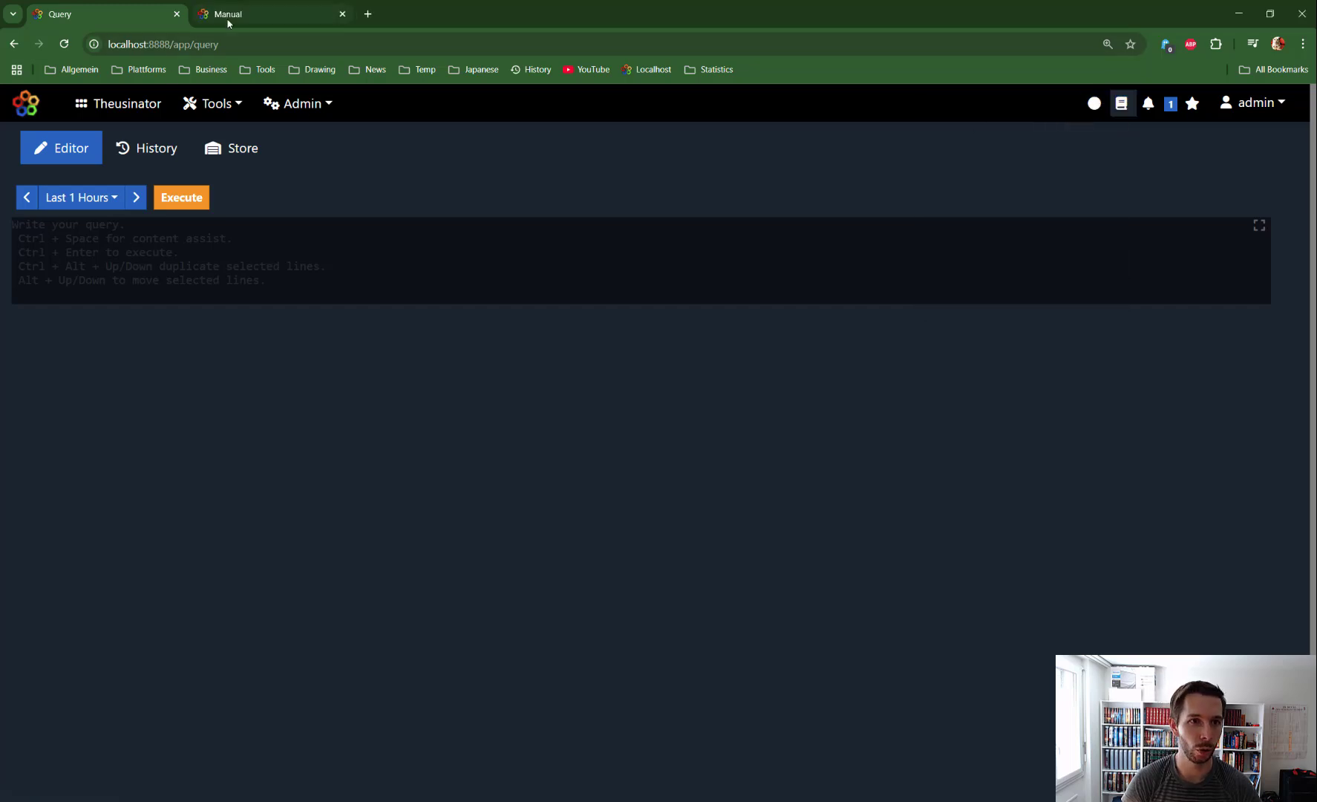
pyautogui.click(230, 15)
pyautogui.click(75, 208)
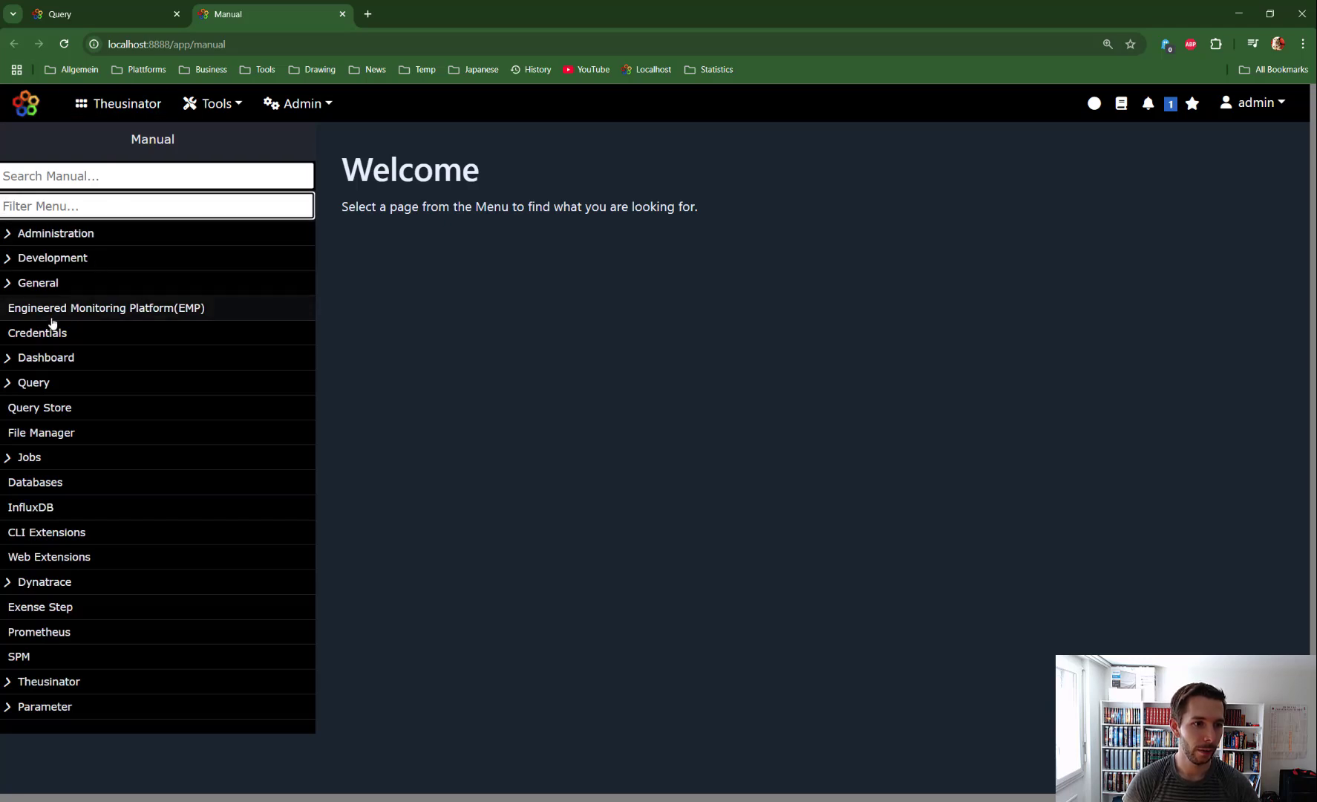
pyautogui.click(15, 382)
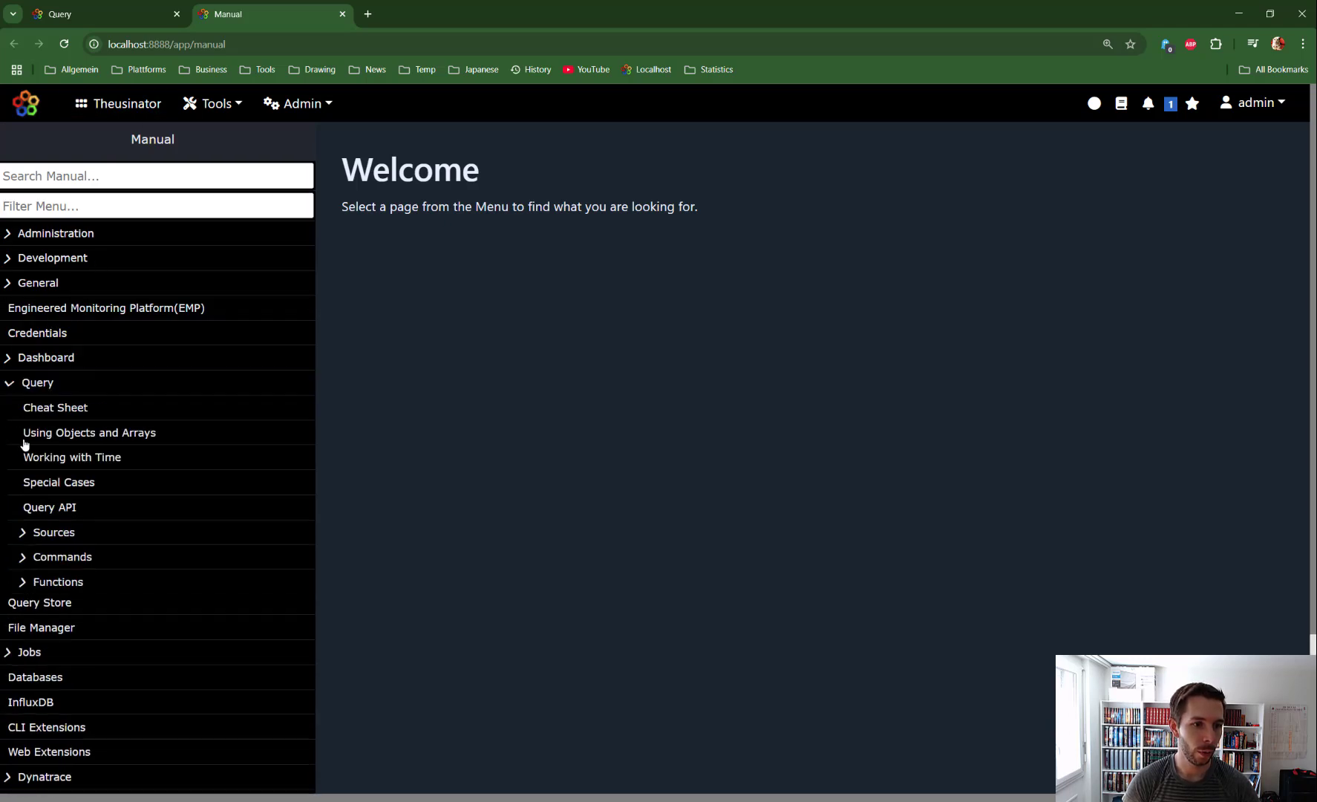
pyautogui.click(21, 557)
pyautogui.scroll(-7, 129, 535)
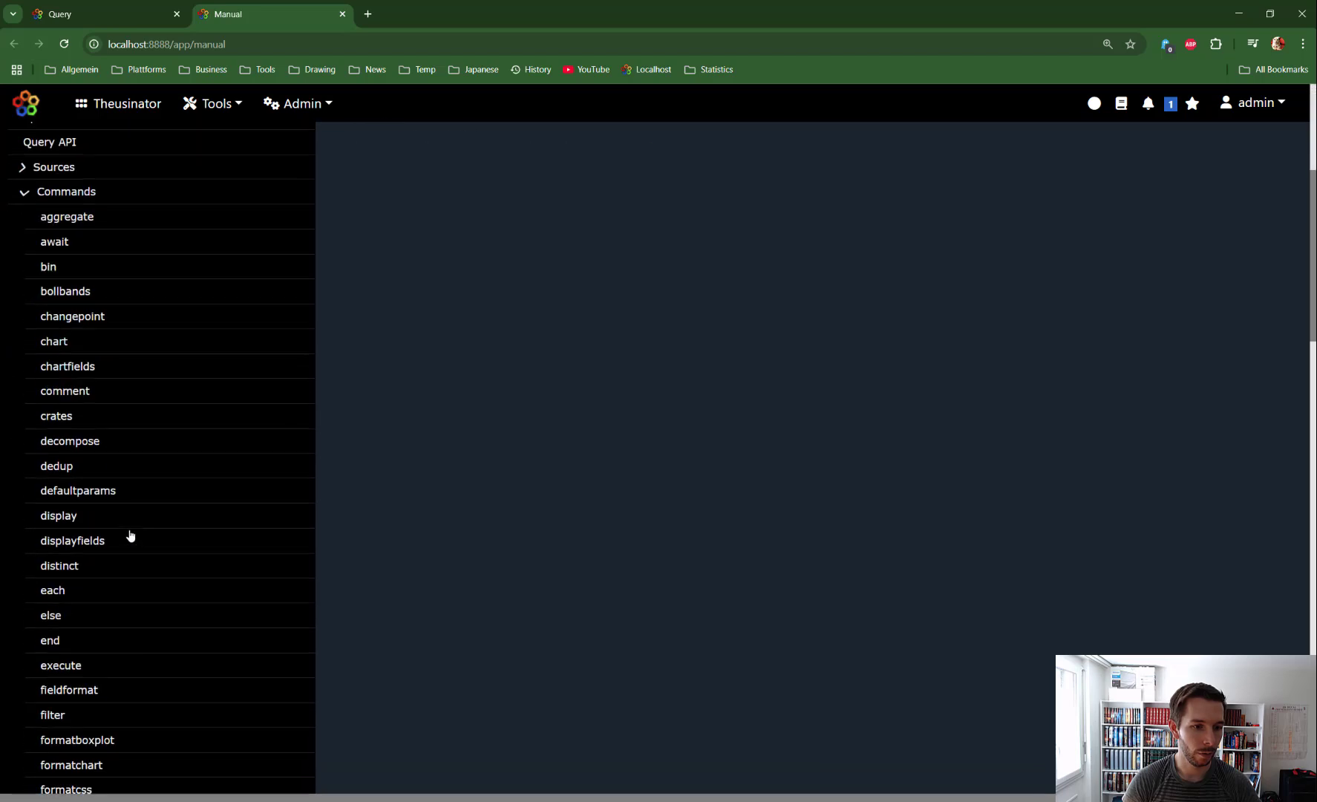
pyautogui.scroll(-3, 57, 444)
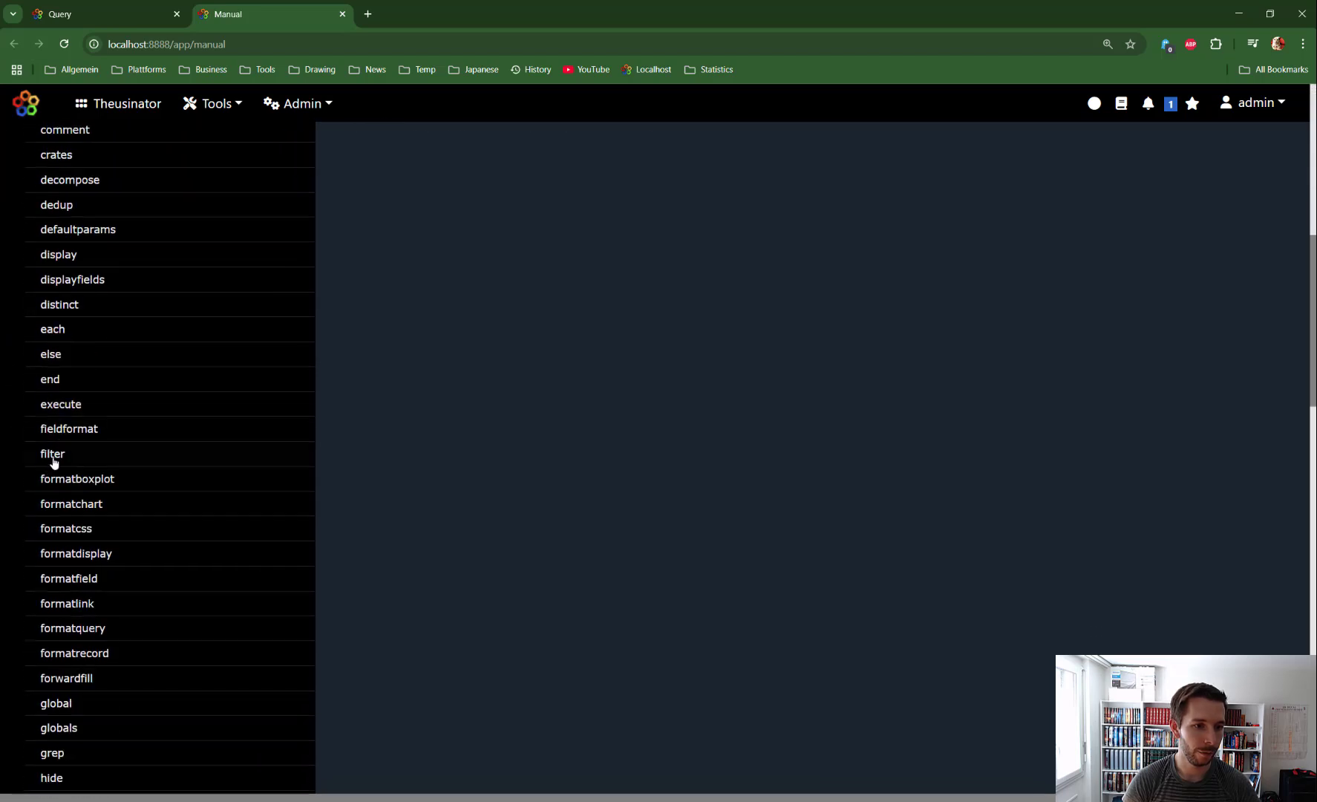
pyautogui.click(50, 454)
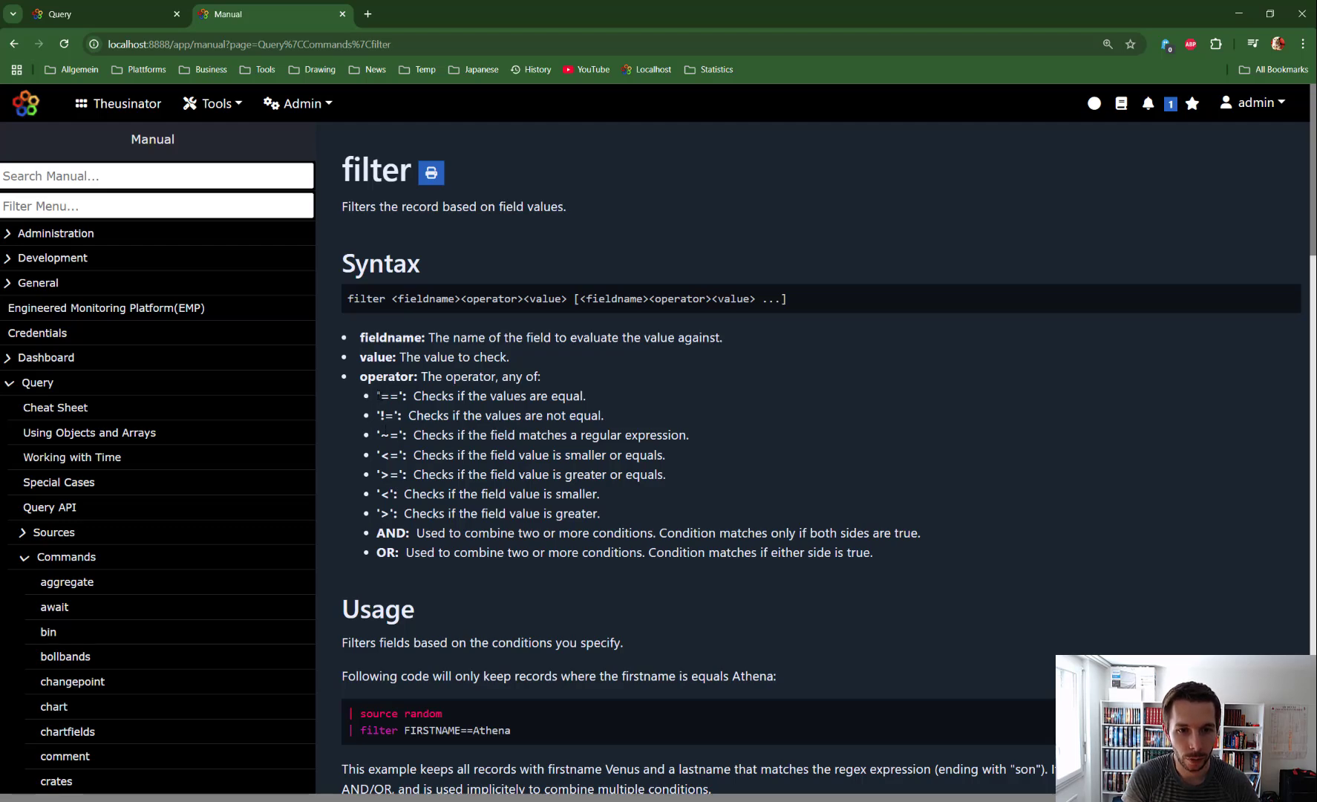
# Step: Examine the filter command's comparison operators and the AND and OR keywords in its Syntax section
pyautogui.moveTo(377, 396); pyautogui.dragTo(497, 533)
pyautogui.click(404, 417)
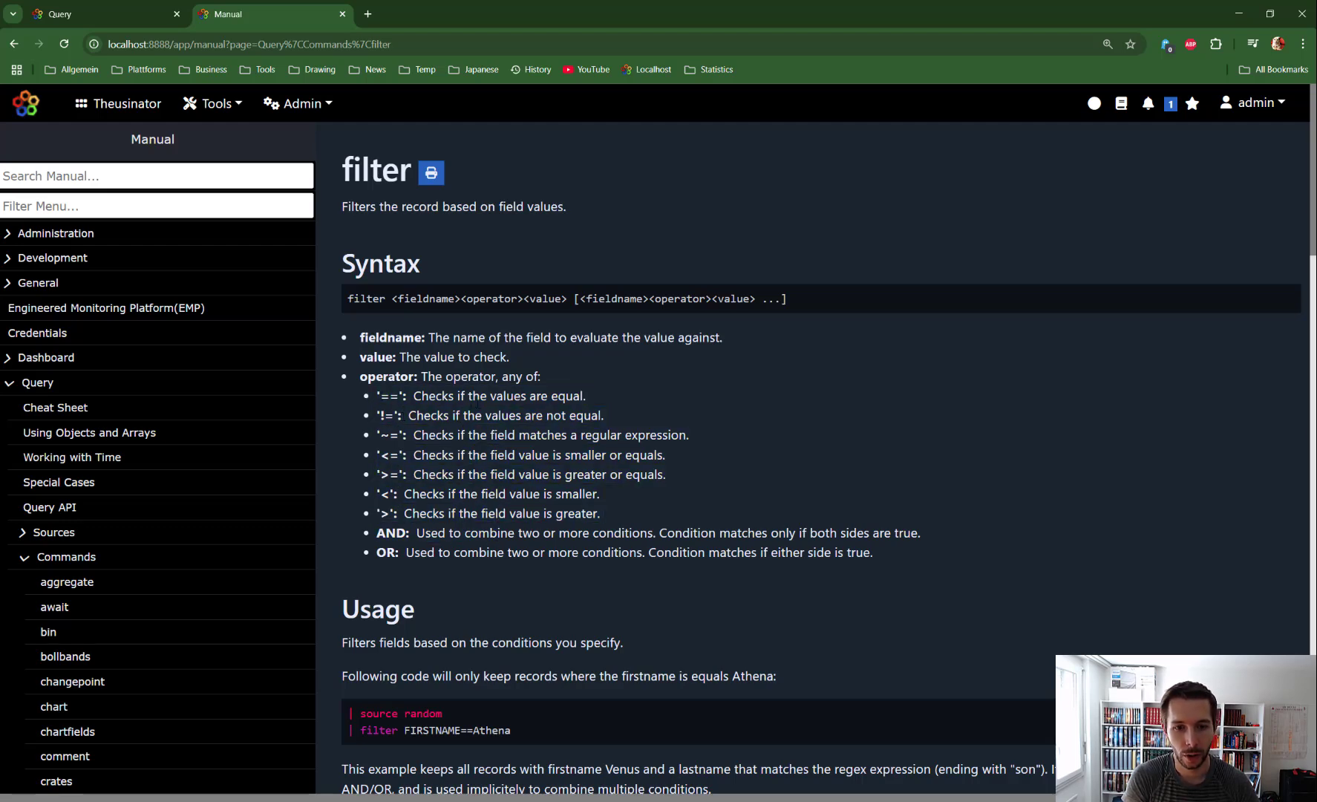
pyautogui.moveTo(552, 396); pyautogui.dragTo(604, 415)
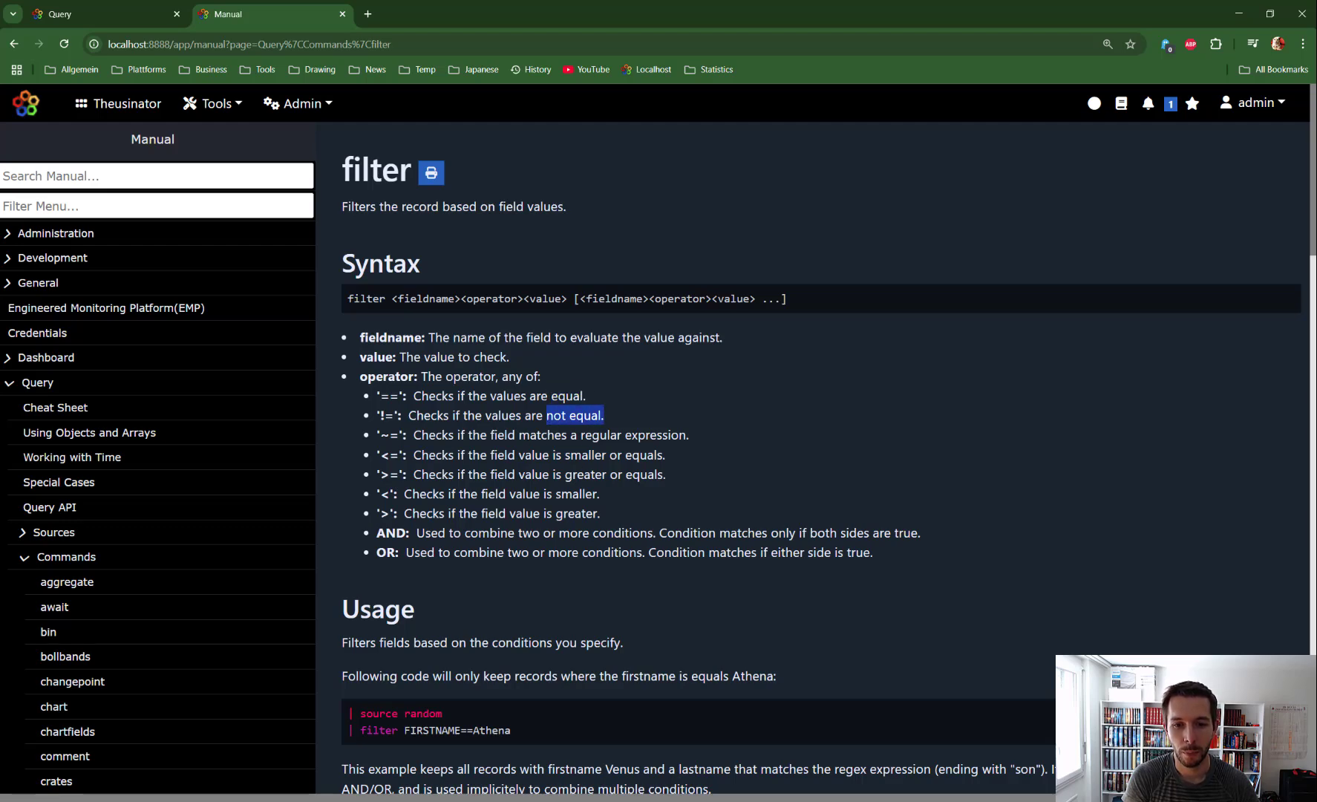
pyautogui.moveTo(517, 435); pyautogui.dragTo(691, 430)
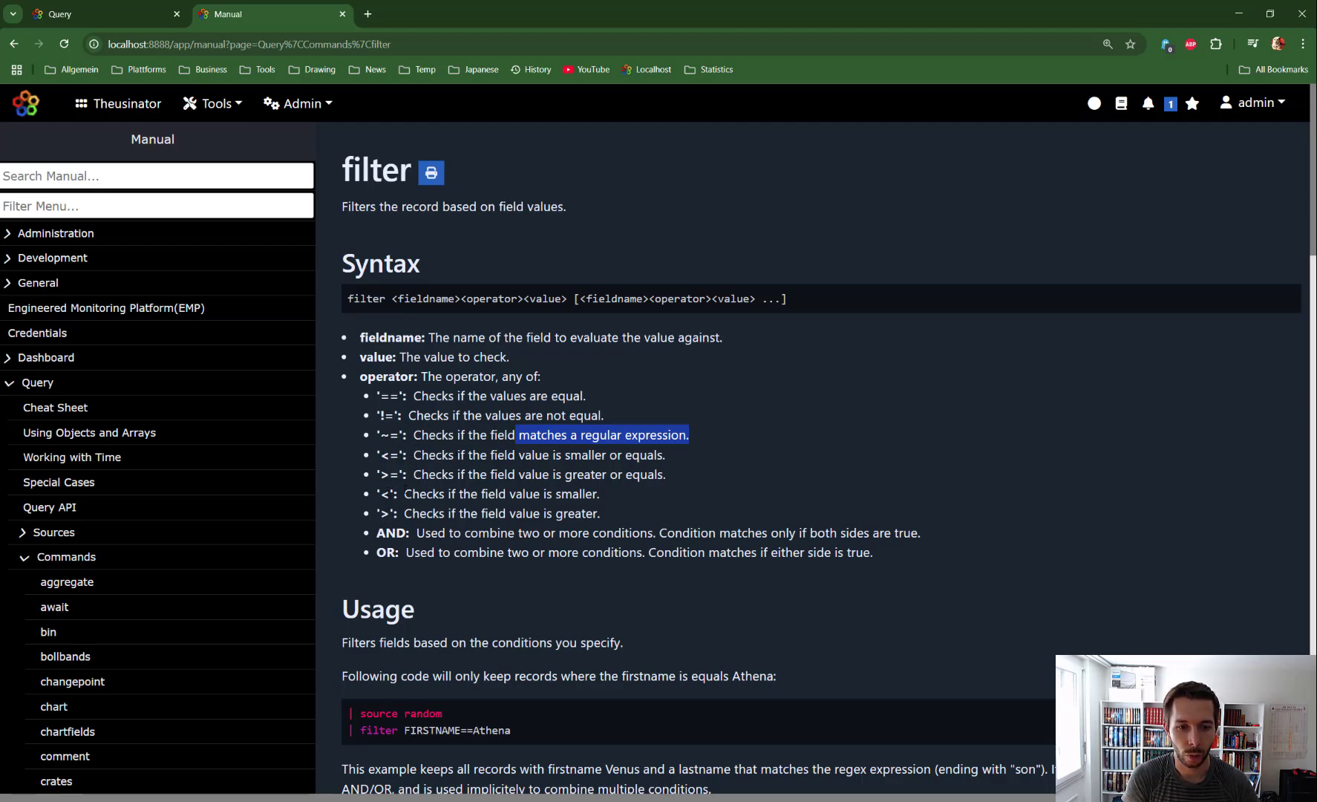
pyautogui.click(475, 461)
pyautogui.scroll(-1, 475, 462)
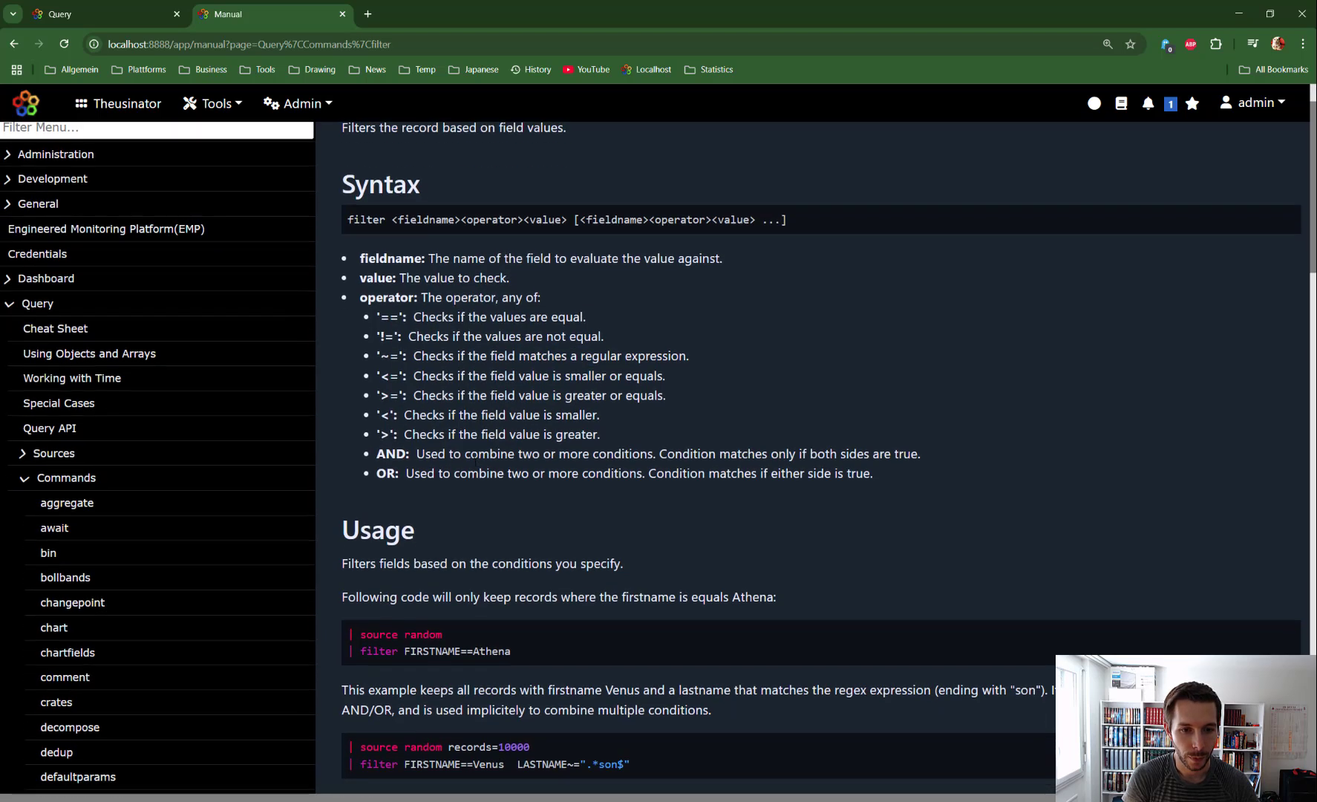
pyautogui.scroll(-1, 475, 462)
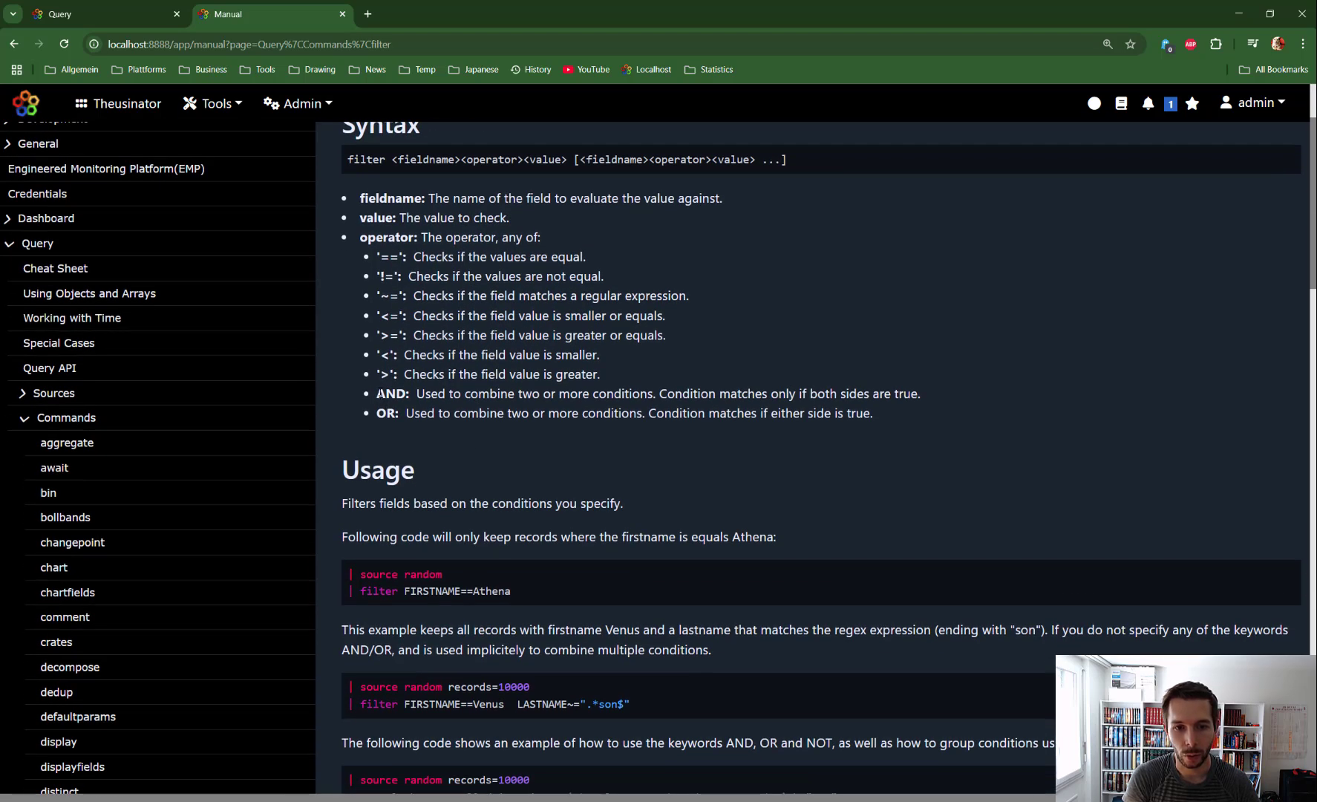
pyautogui.moveTo(377, 394); pyautogui.dragTo(410, 395)
pyautogui.doubleClick(386, 414)
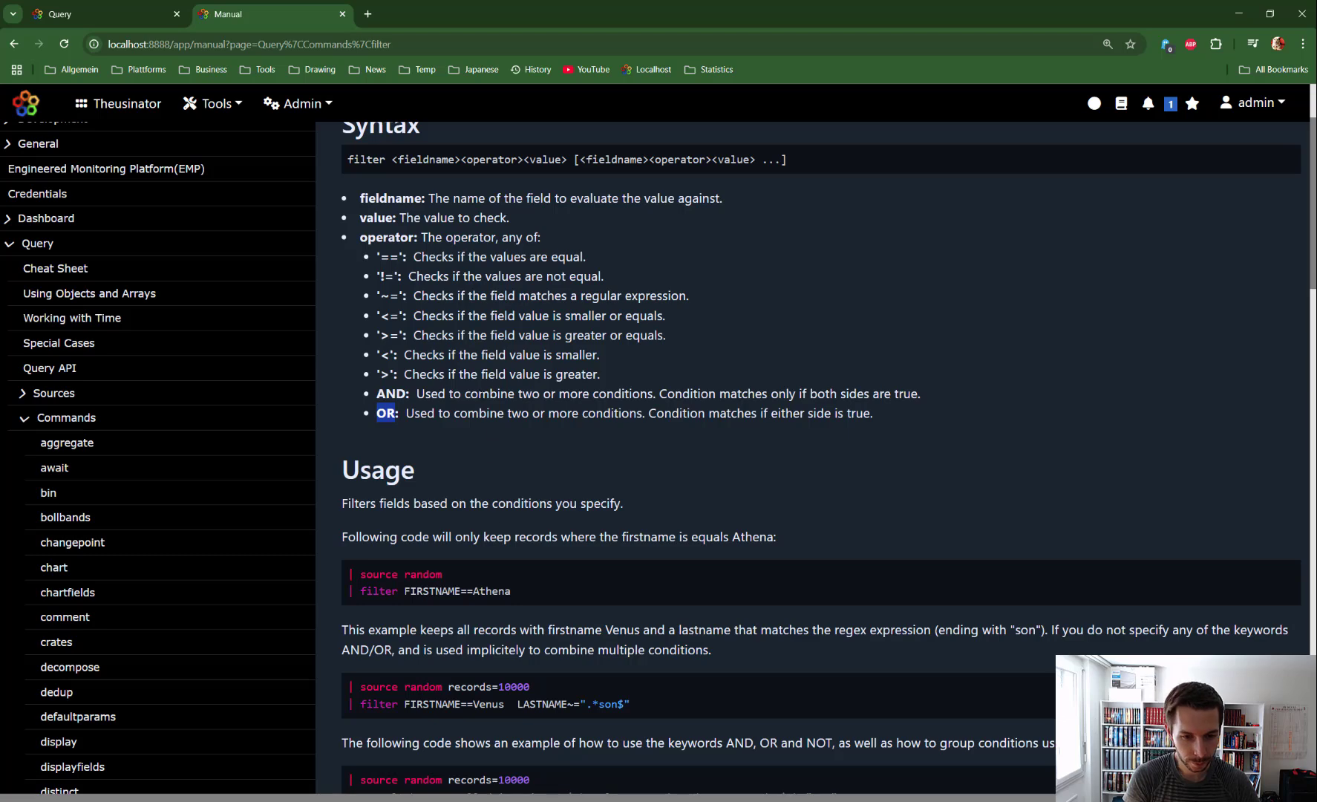
# Step: Copy the manual's first usage example, filtering random records by FIRSTNAME, into the query editor and execute it
pyautogui.moveTo(536, 587); pyautogui.dragTo(334, 568)
pyautogui.hotkey('ctrl', 'c')
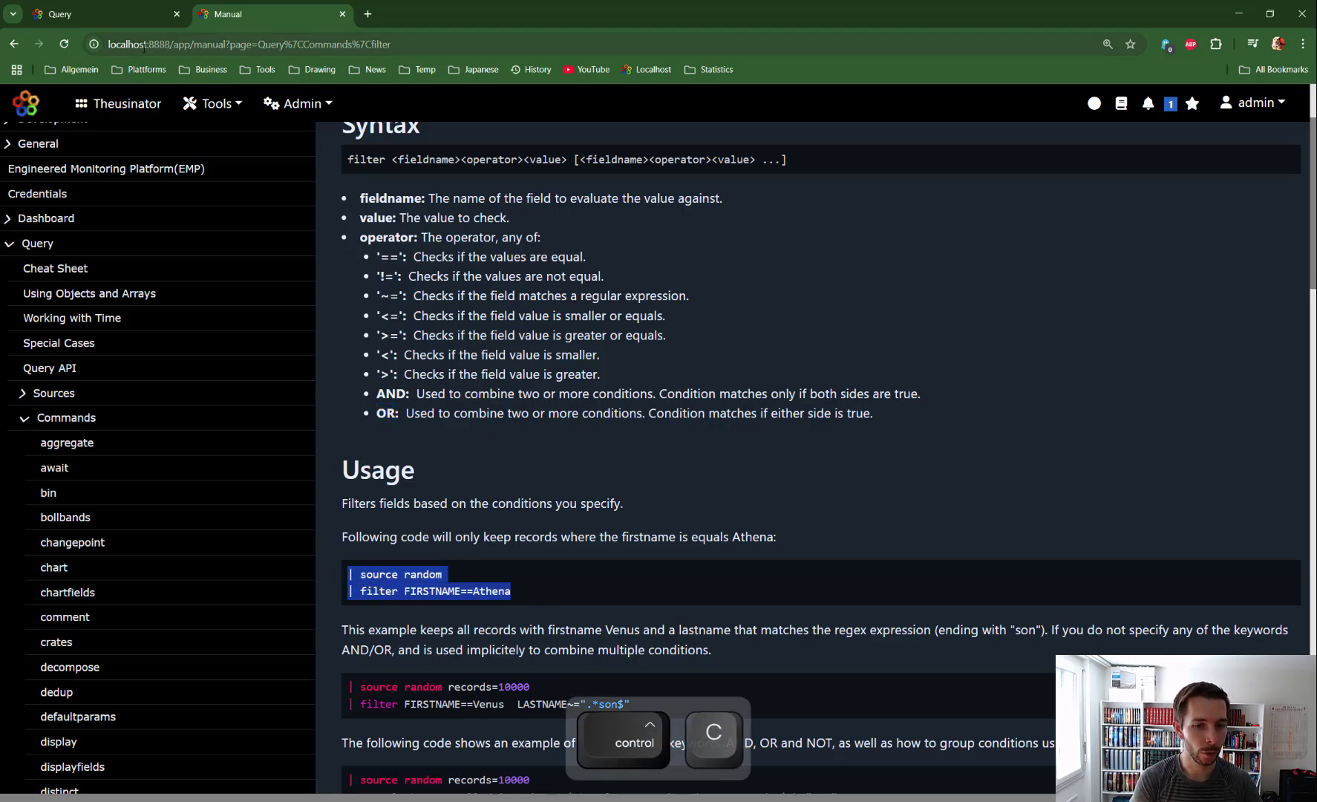
pyautogui.click(94, 13)
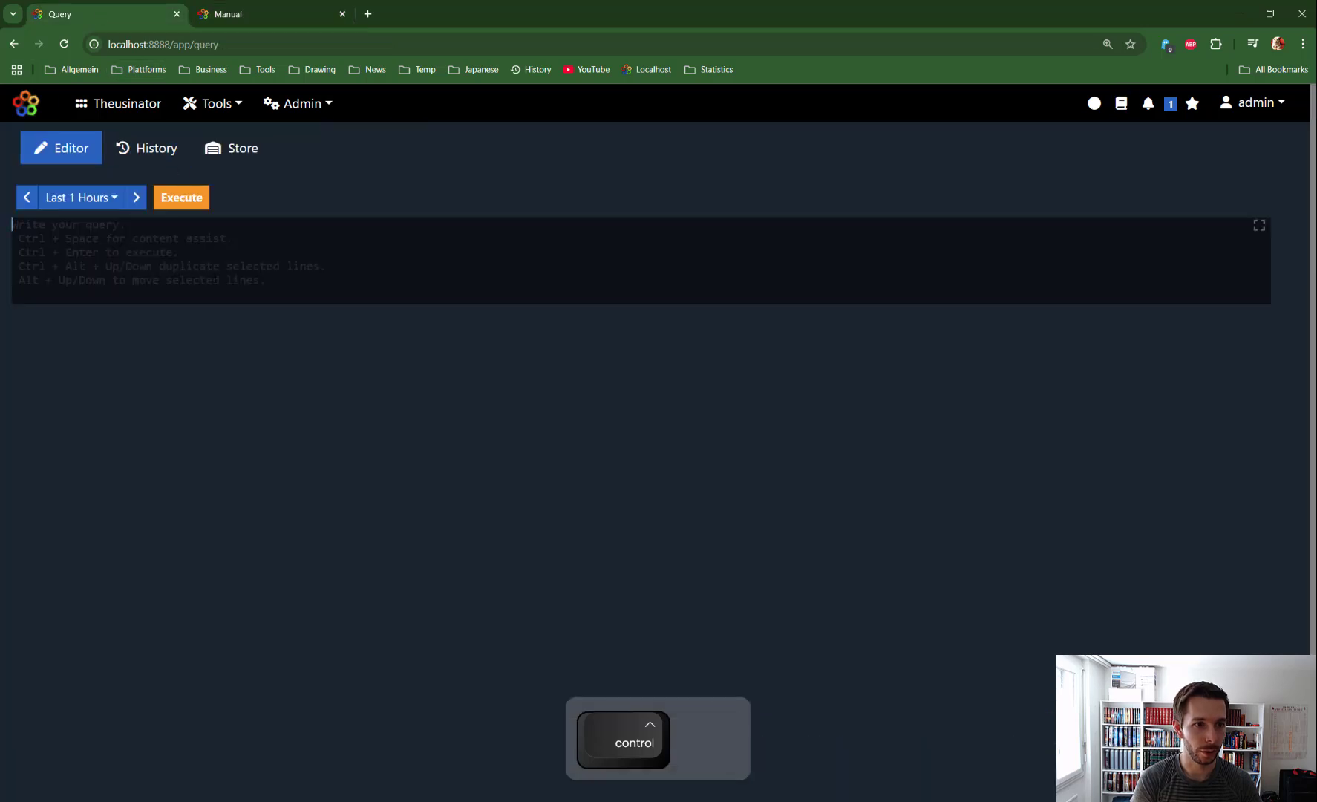
pyautogui.hotkey('ctrl', 'v')
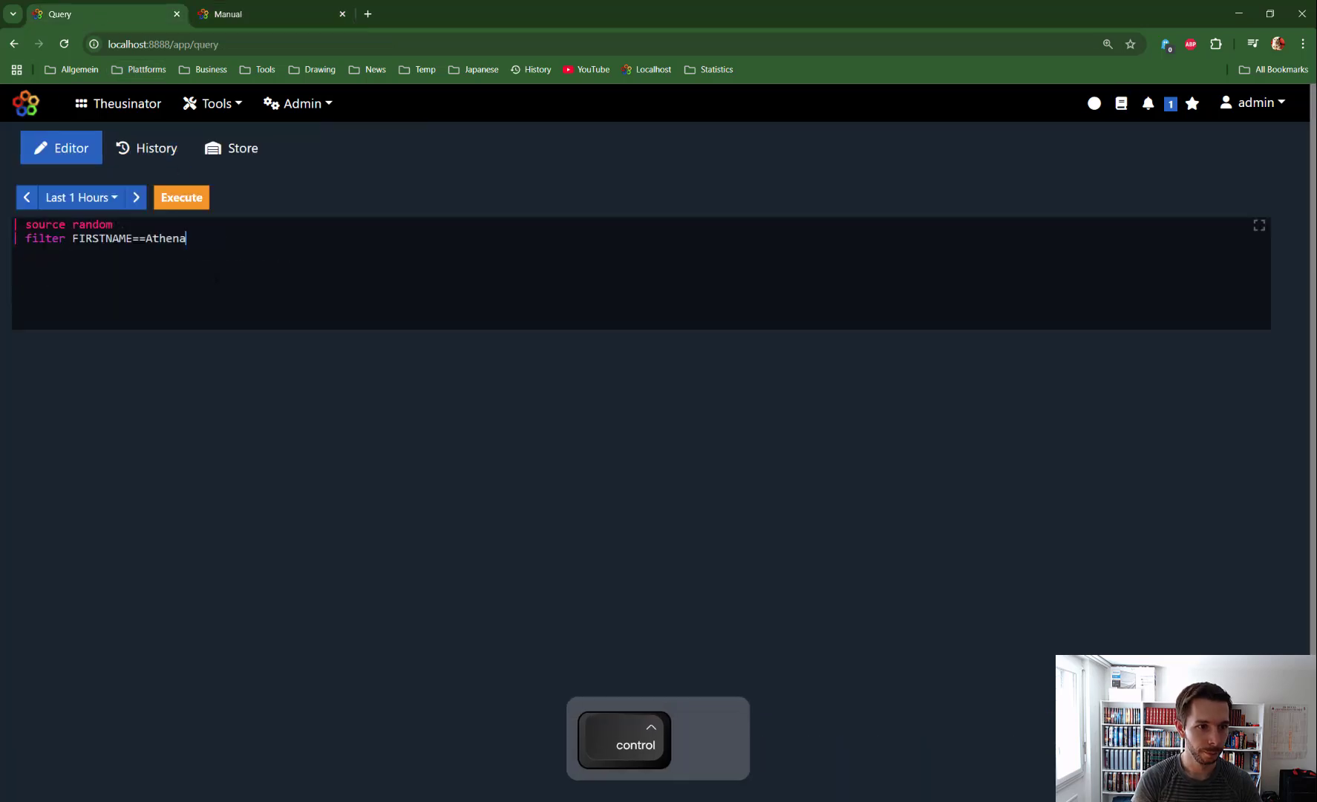
pyautogui.click(186, 199)
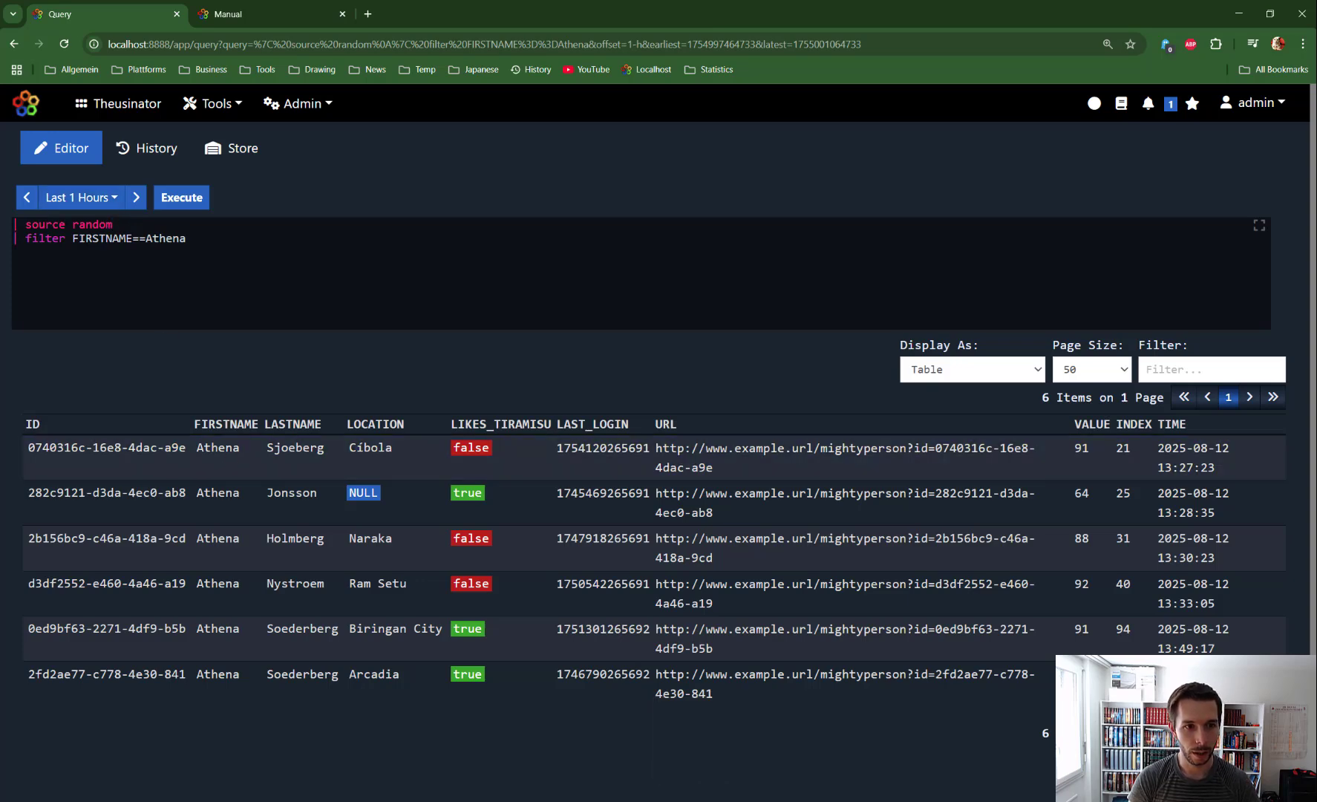
pyautogui.click(215, 449)
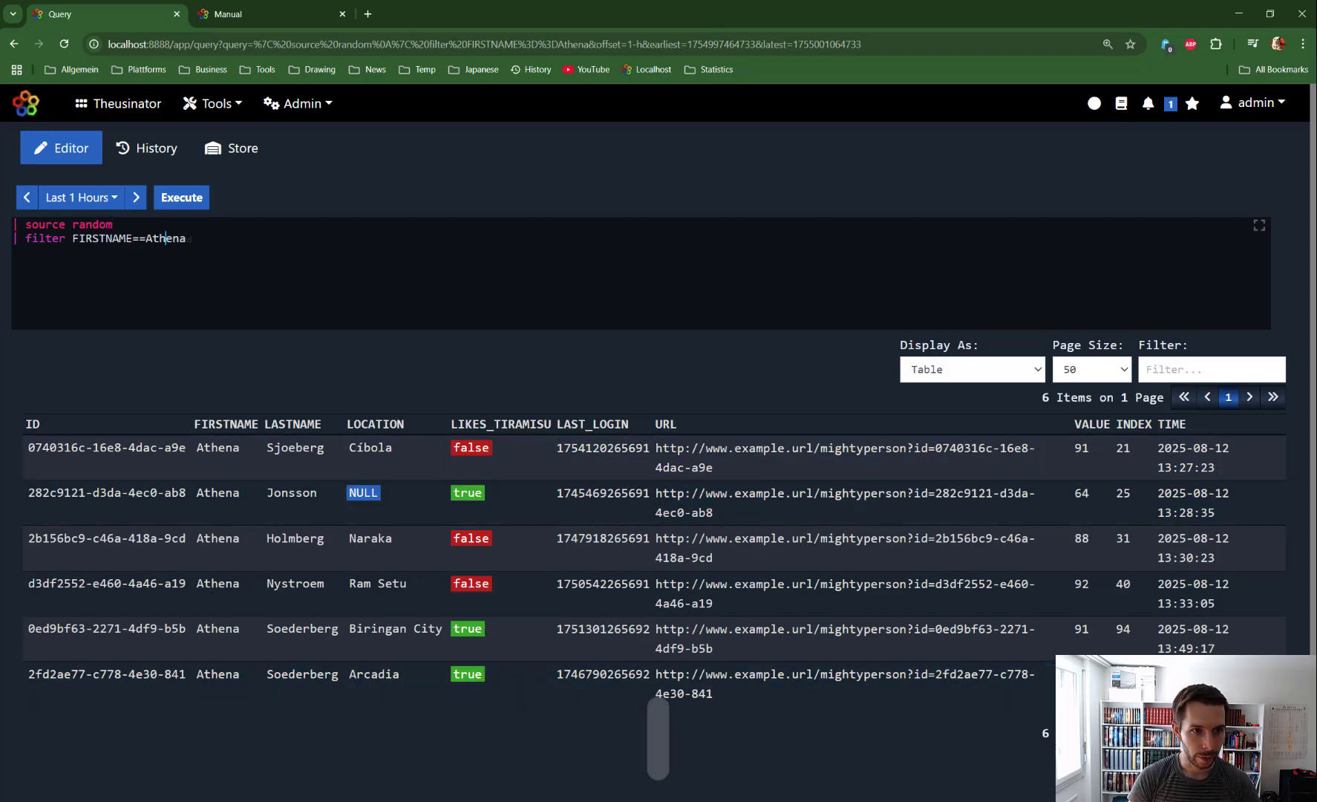
# Step: Add records = 10000 to the random source and execute the query again
pyautogui.press('BackSpace')
pyautogui.click(139, 223)
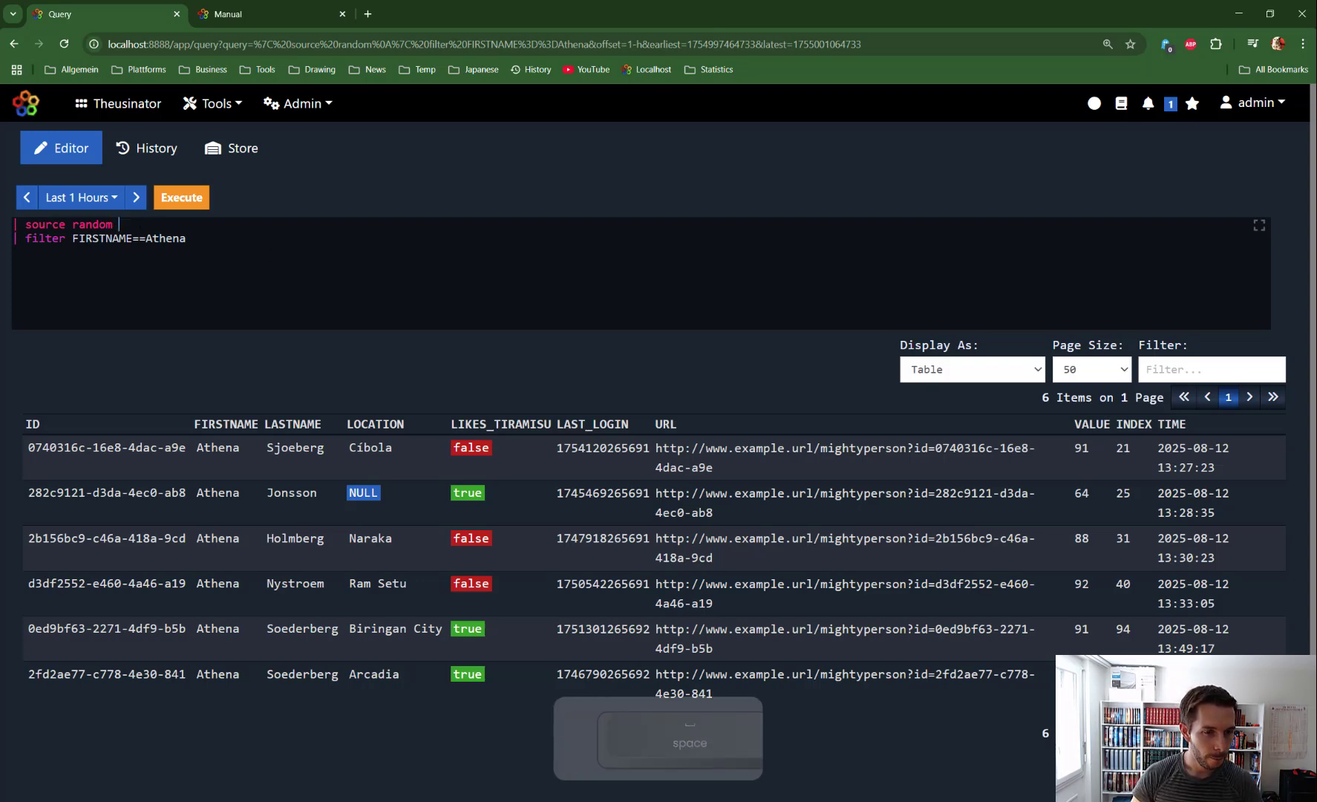
pyautogui.write('record')
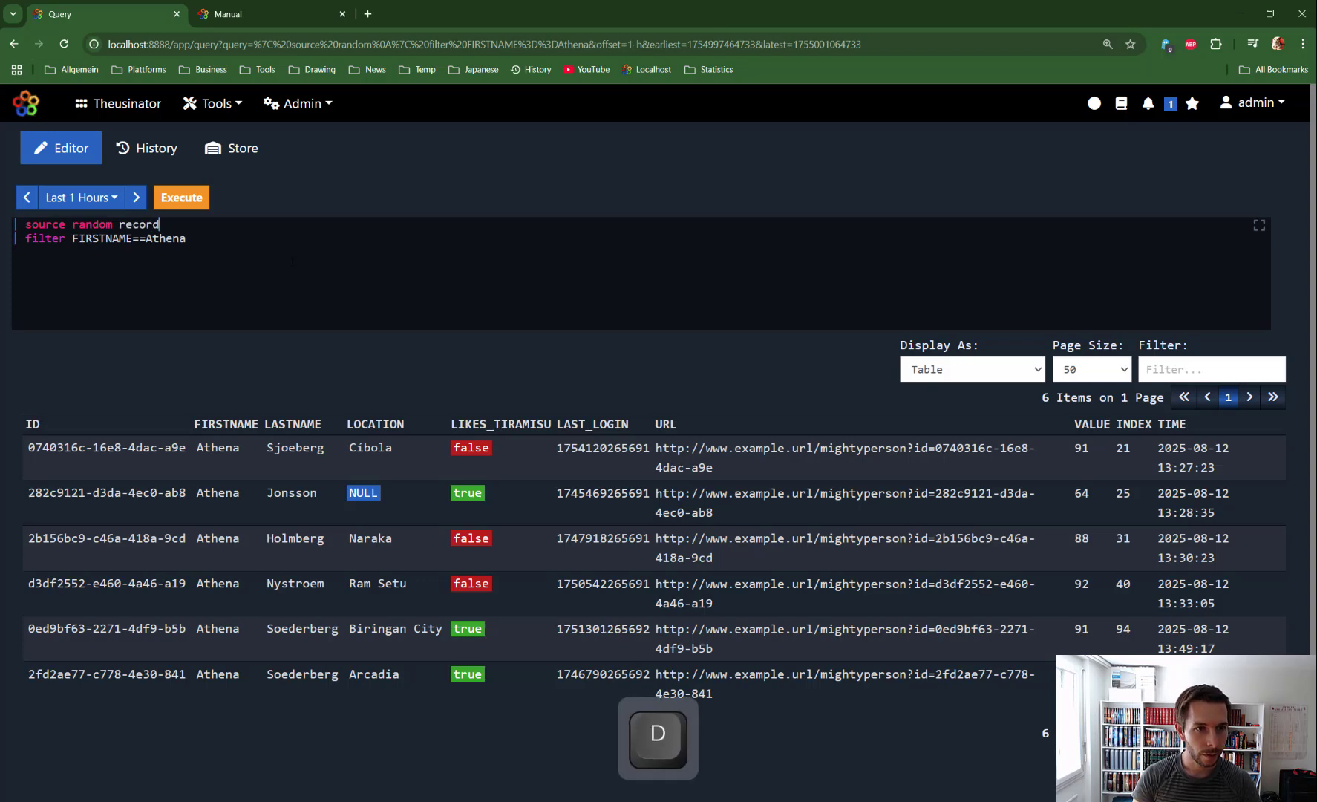
pyautogui.write(' = !0000')
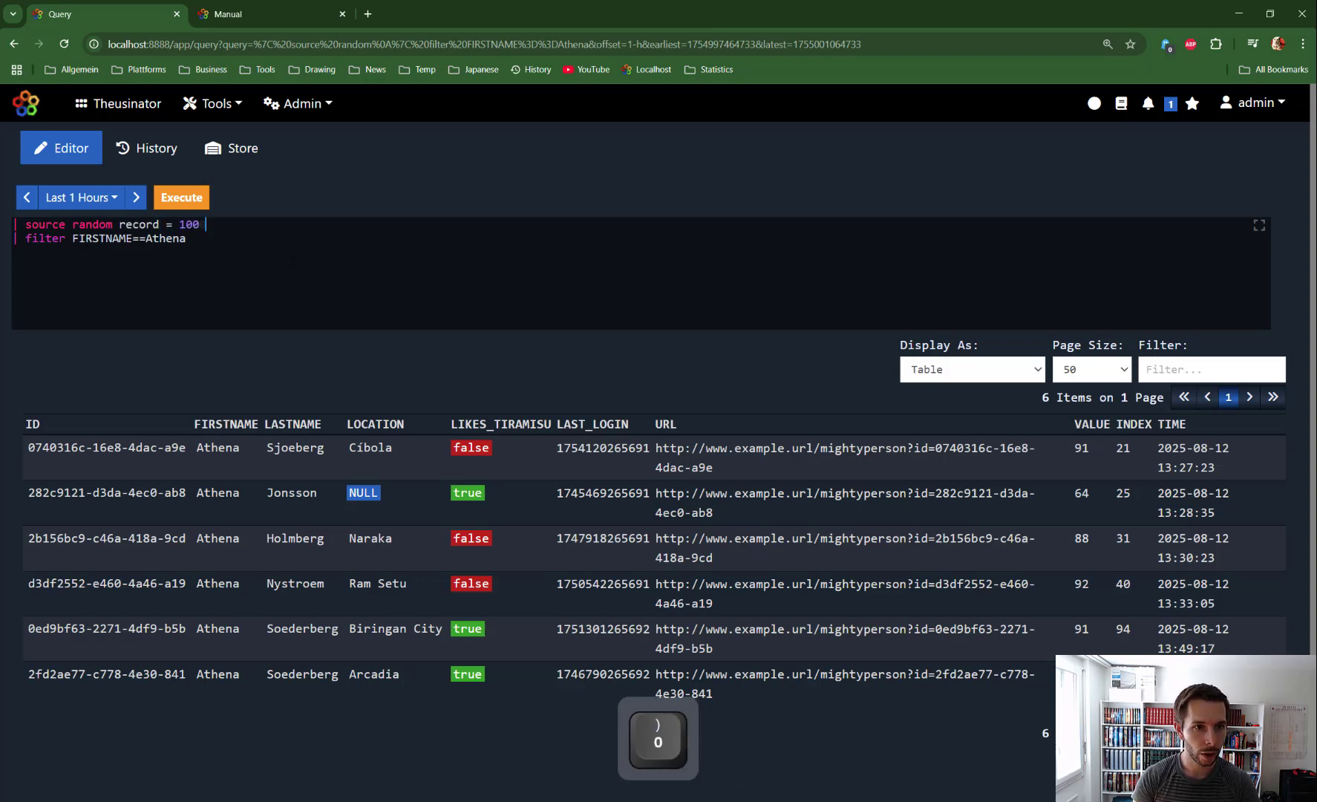
pyautogui.click(197, 197)
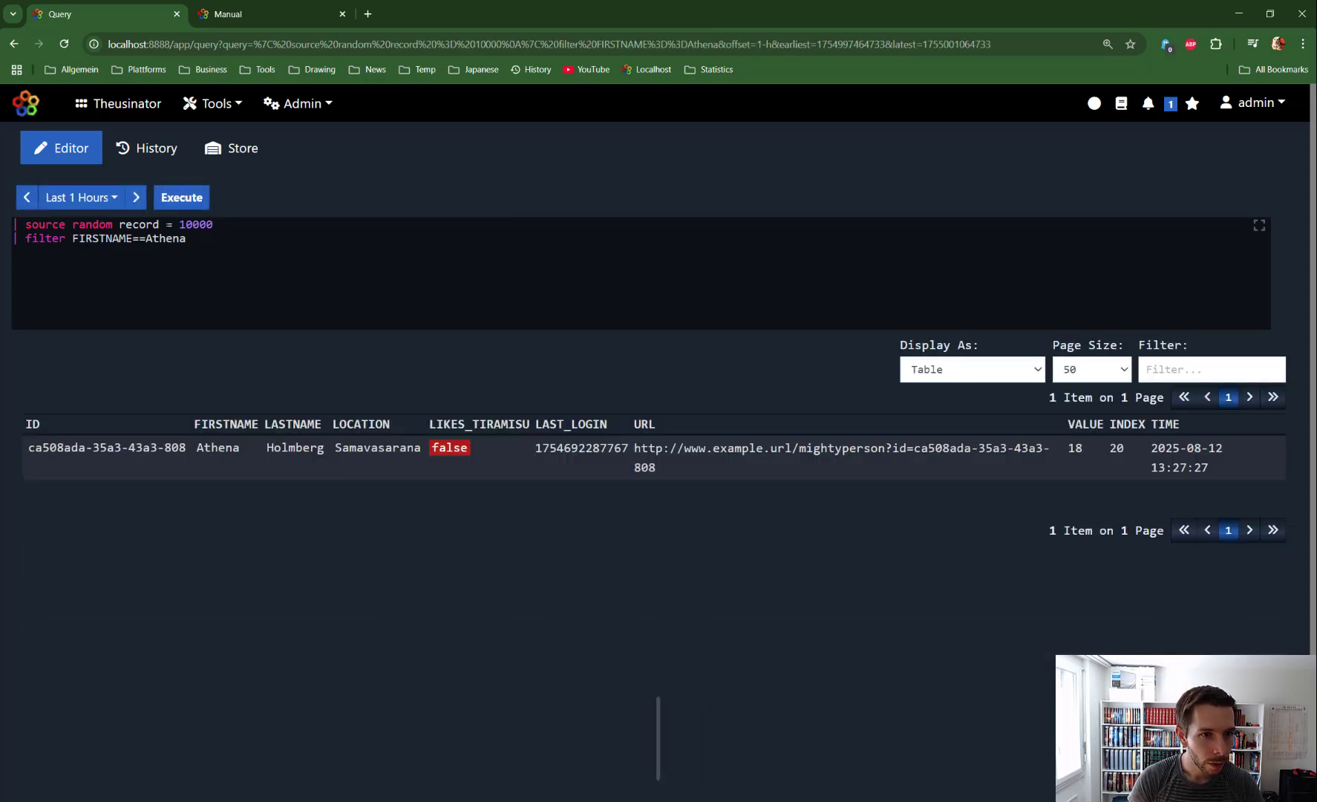
pyautogui.click(166, 224)
pyautogui.press('Left')
pyautogui.write('s')
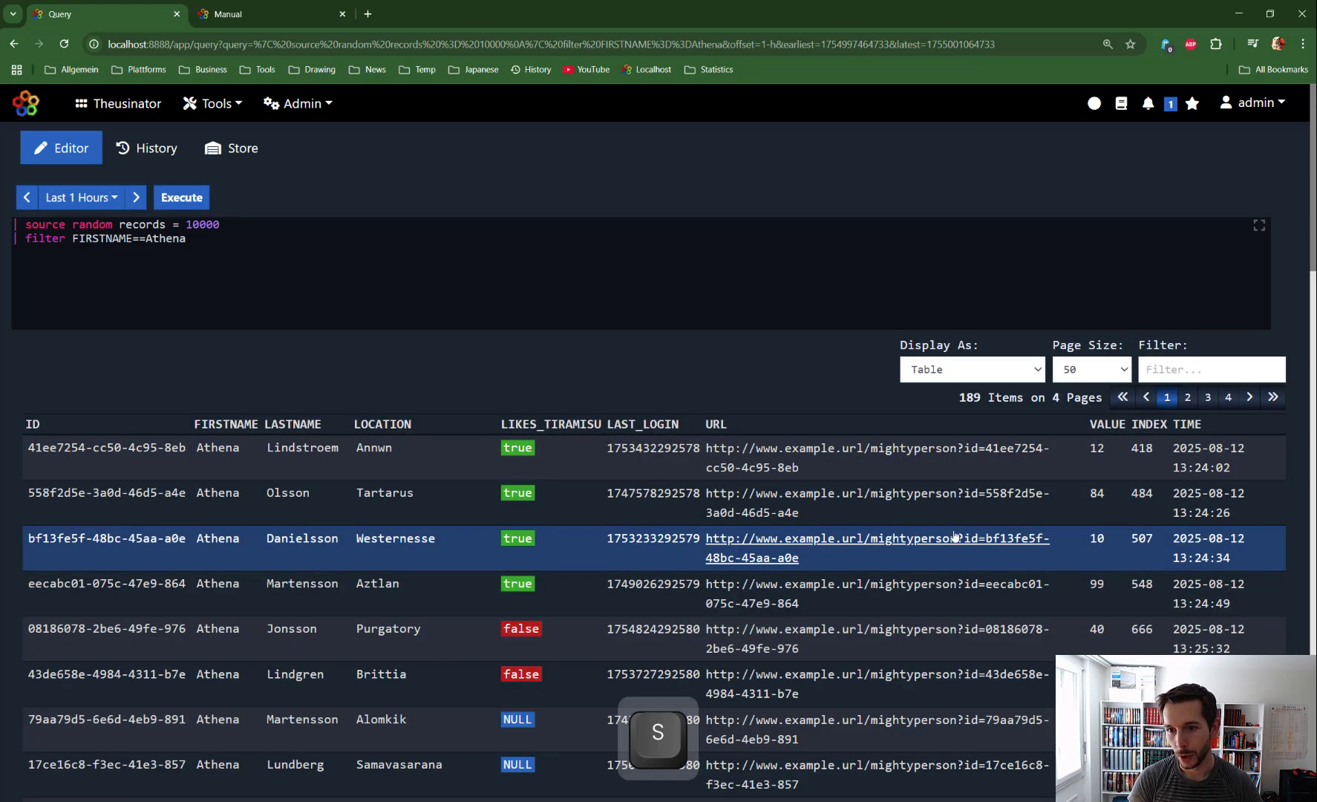
pyautogui.doubleClick(968, 397)
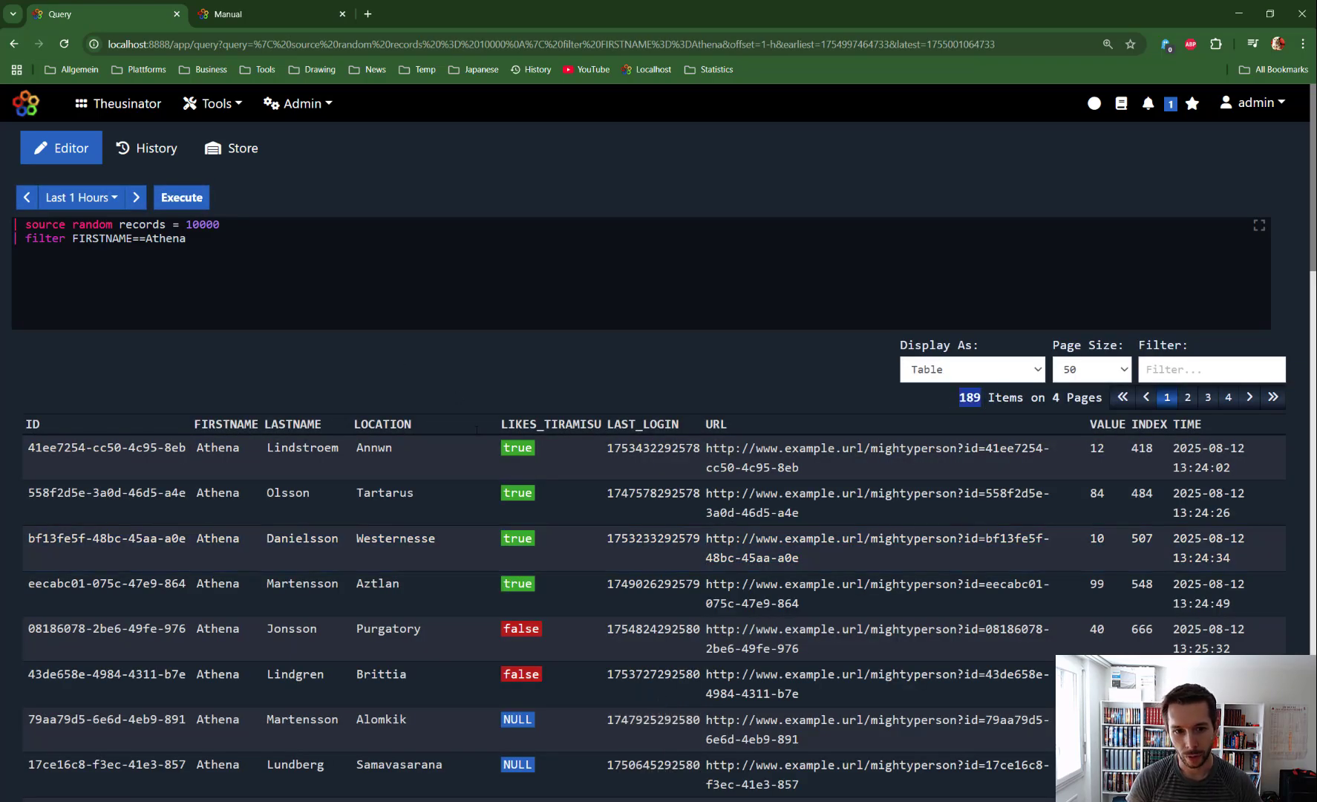
# Step: Move the FIRSTNAME condition onto its own indented line below the filter command
pyautogui.click(72, 238)
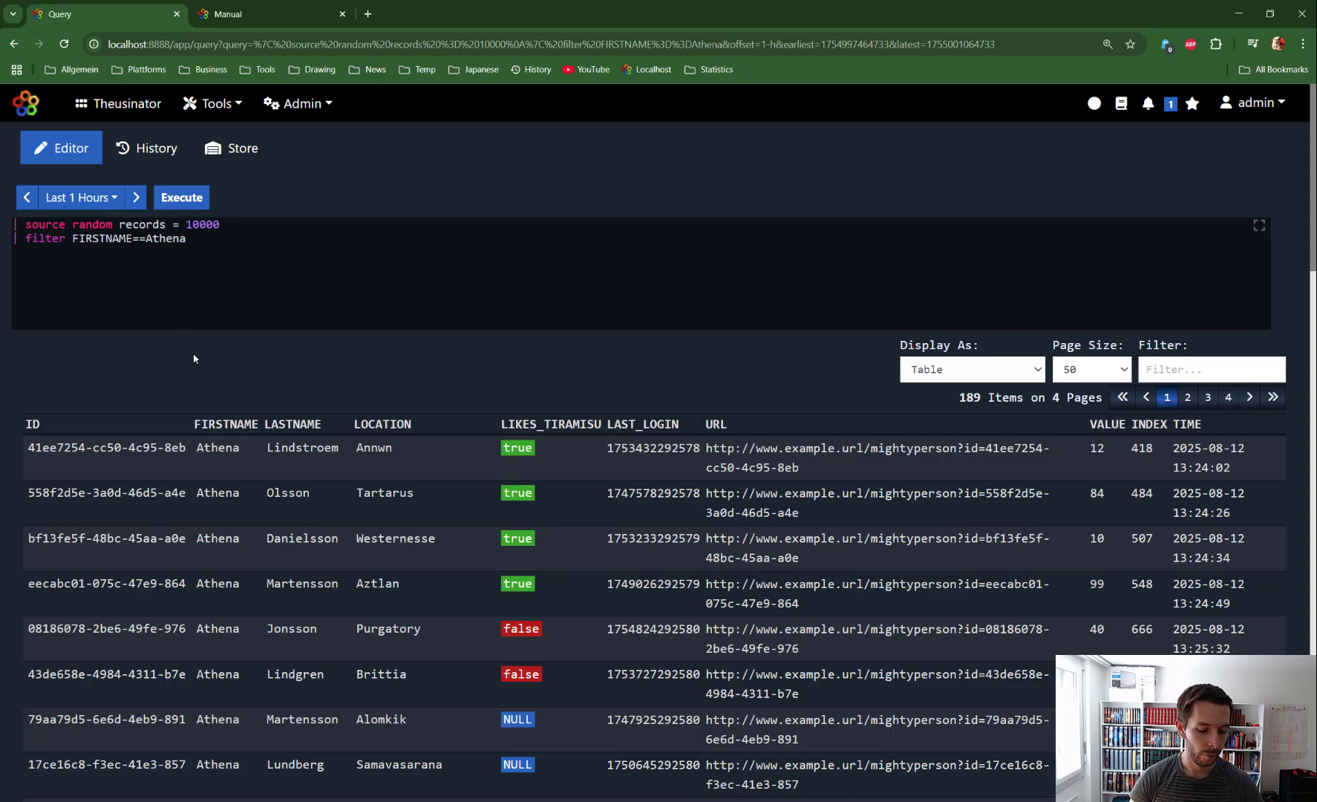
pyautogui.press('Return')
pyautogui.press('Tab')
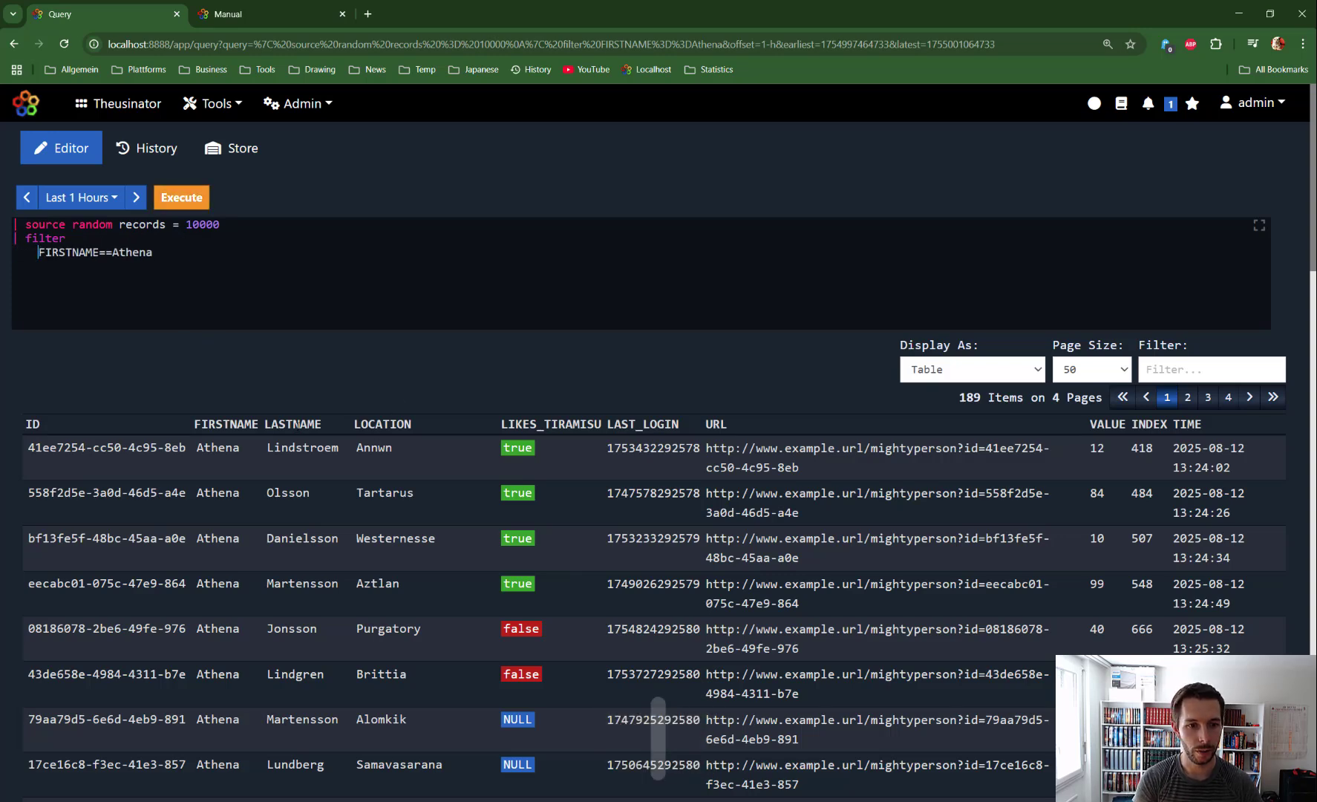
# Step: Add a LASTNAME == condition on a new line using the surname from the second result row, and execute the query
pyautogui.doubleClick(299, 425)
pyautogui.hotkey('ctrl', 'c')
pyautogui.click(235, 285)
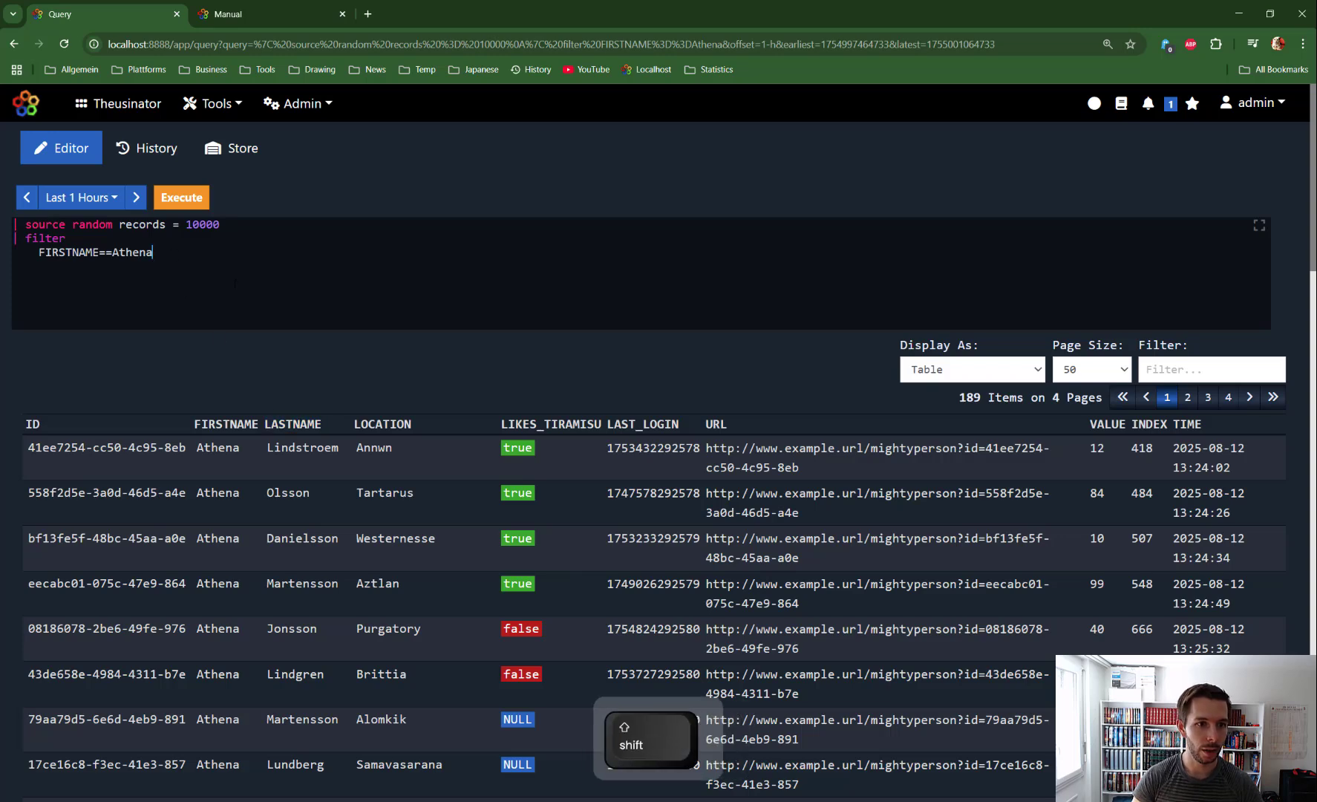
pyautogui.hotkey('shift', 'Return')
pyautogui.hotkey('ctrl', 'v')
pyautogui.write('==')
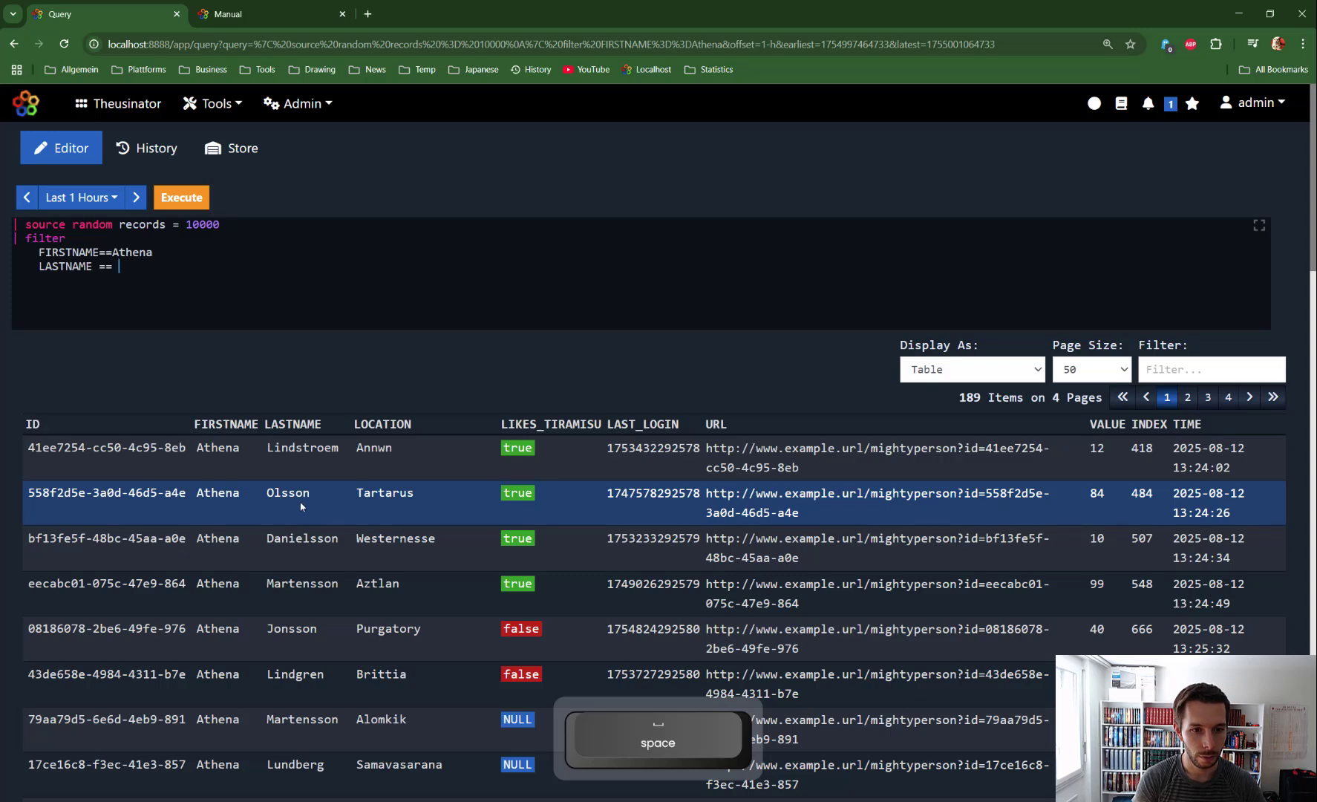
pyautogui.doubleClick(288, 493)
pyautogui.hotkey('ctrl', 'c')
pyautogui.click(217, 285)
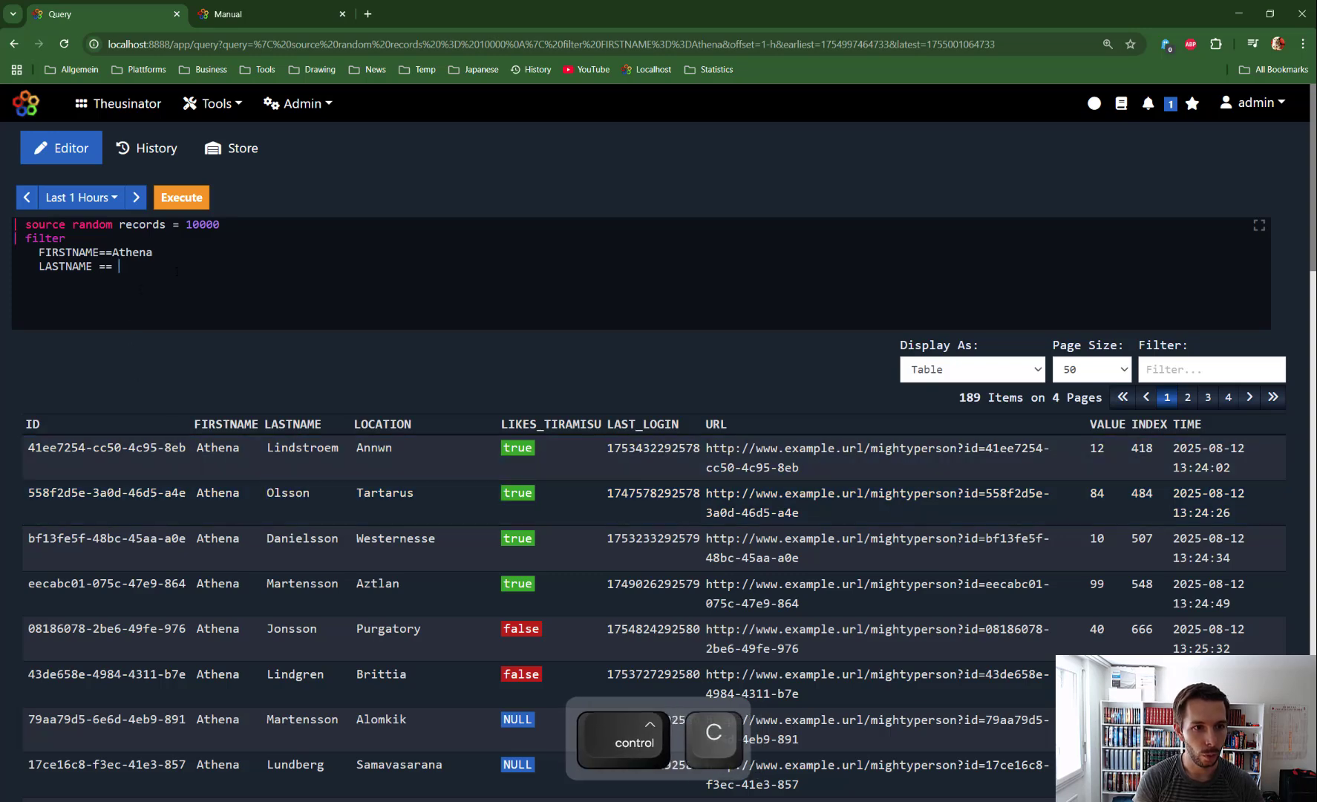
pyautogui.hotkey('ctrl', 'v')
pyautogui.click(207, 205)
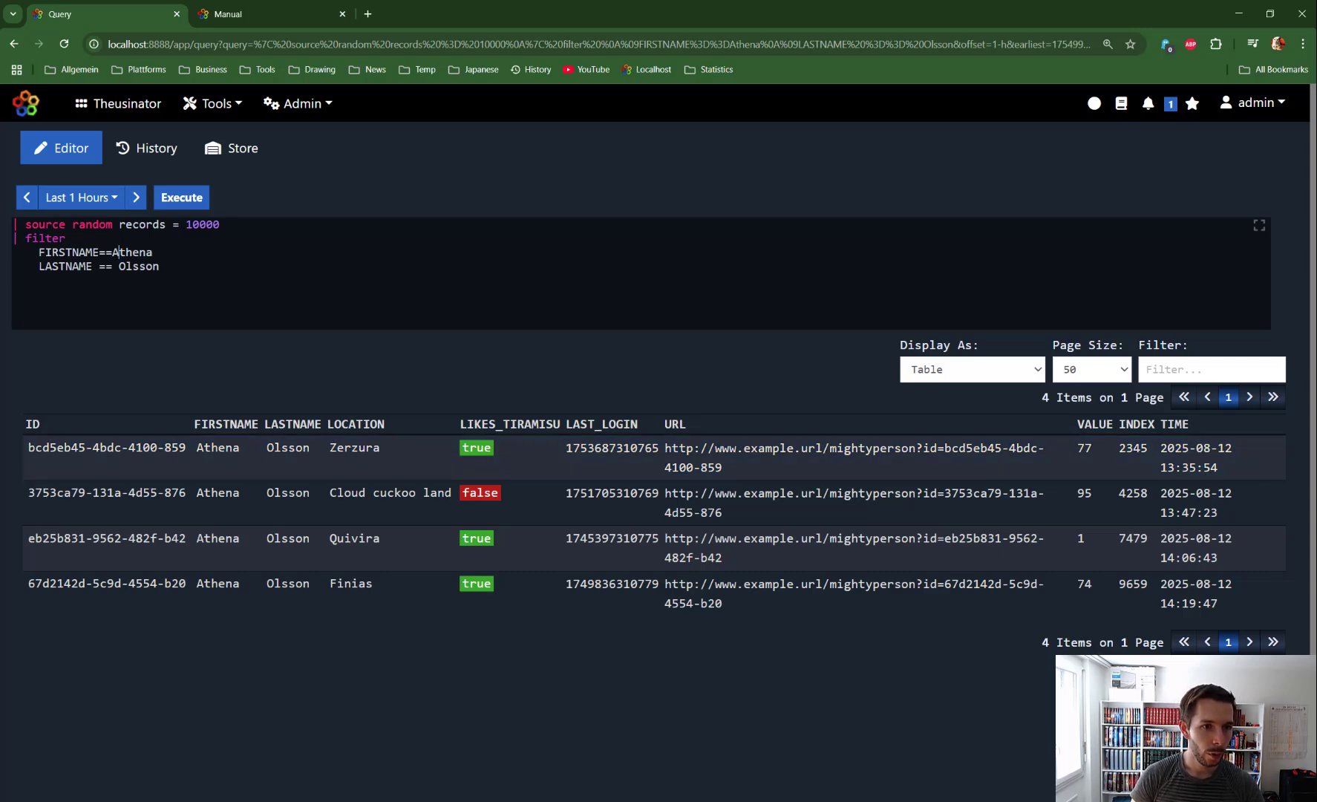
# Step: Put spaces around the == in the FIRSTNAME condition and prefix the LASTNAME condition with OR
pyautogui.press('Left')
pyautogui.press('Left')
pyautogui.press('Left')
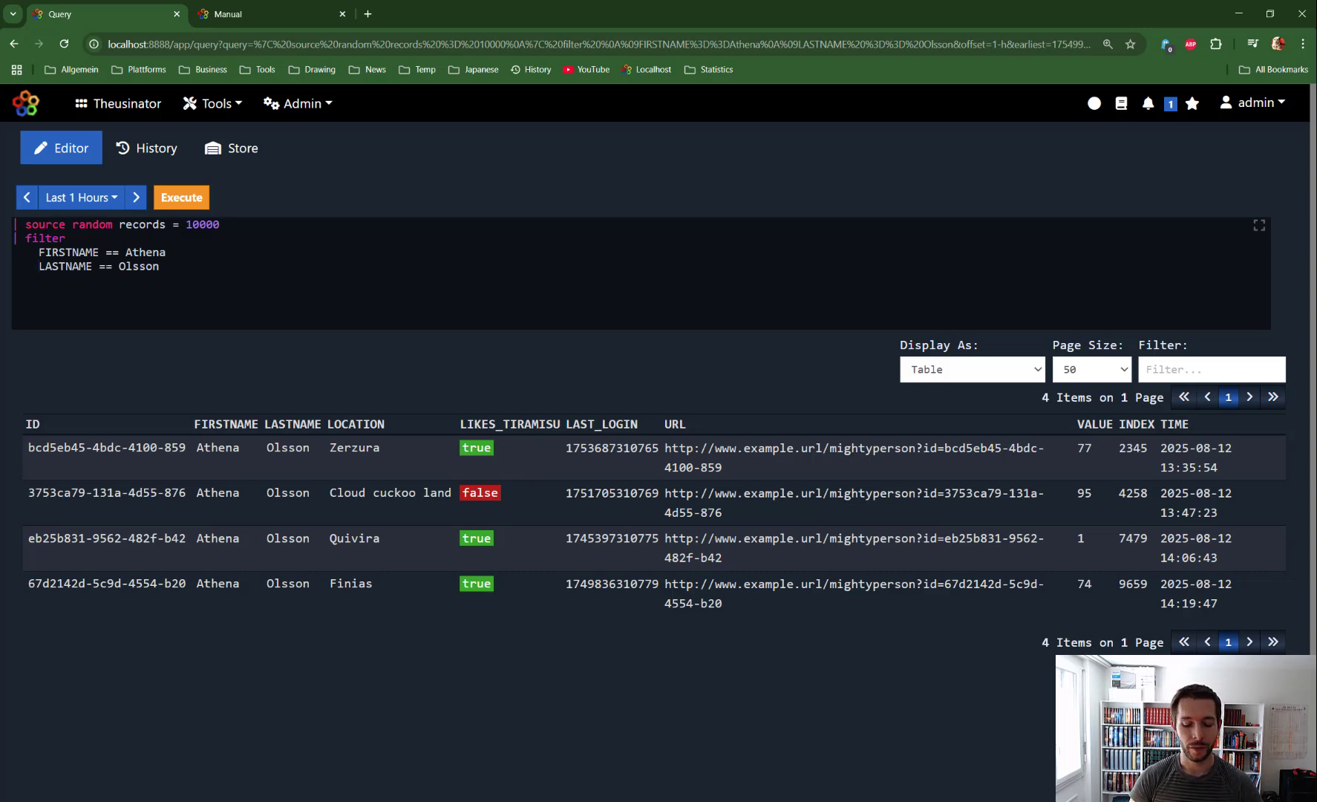
pyautogui.write('OR')
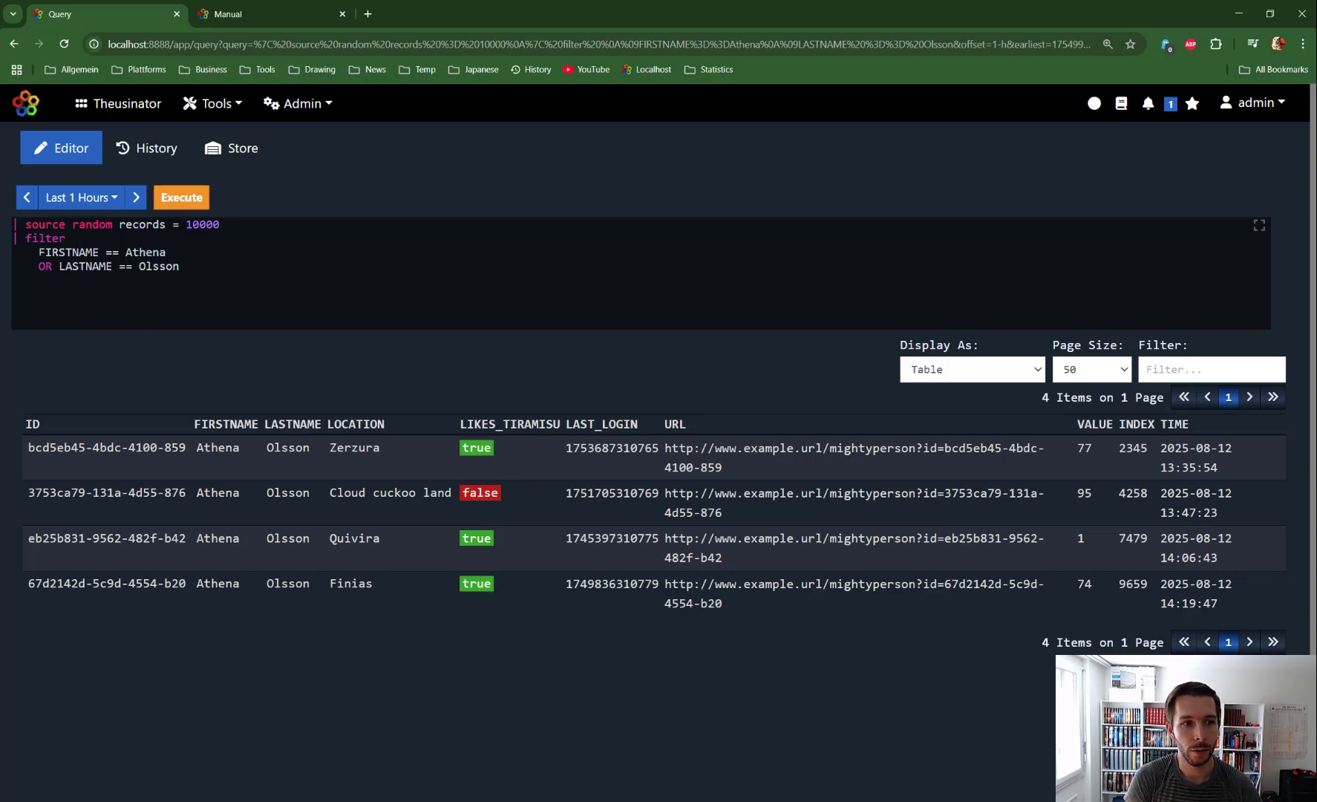
# Step: Execute the query with the FIRSTNAME and LASTNAME conditions combined by OR and look through the matching records
pyautogui.hotkey('shift', 'Right')
pyautogui.hotkey('shift', 'Right')
pyautogui.hotkey('shift', 'Right')
pyautogui.hotkey('shift', 'Right')
pyautogui.hotkey('shift', 'Right')
pyautogui.hotkey('shift', 'Right')
pyautogui.hotkey('shift', 'Right')
pyautogui.hotkey('shift', 'Right')
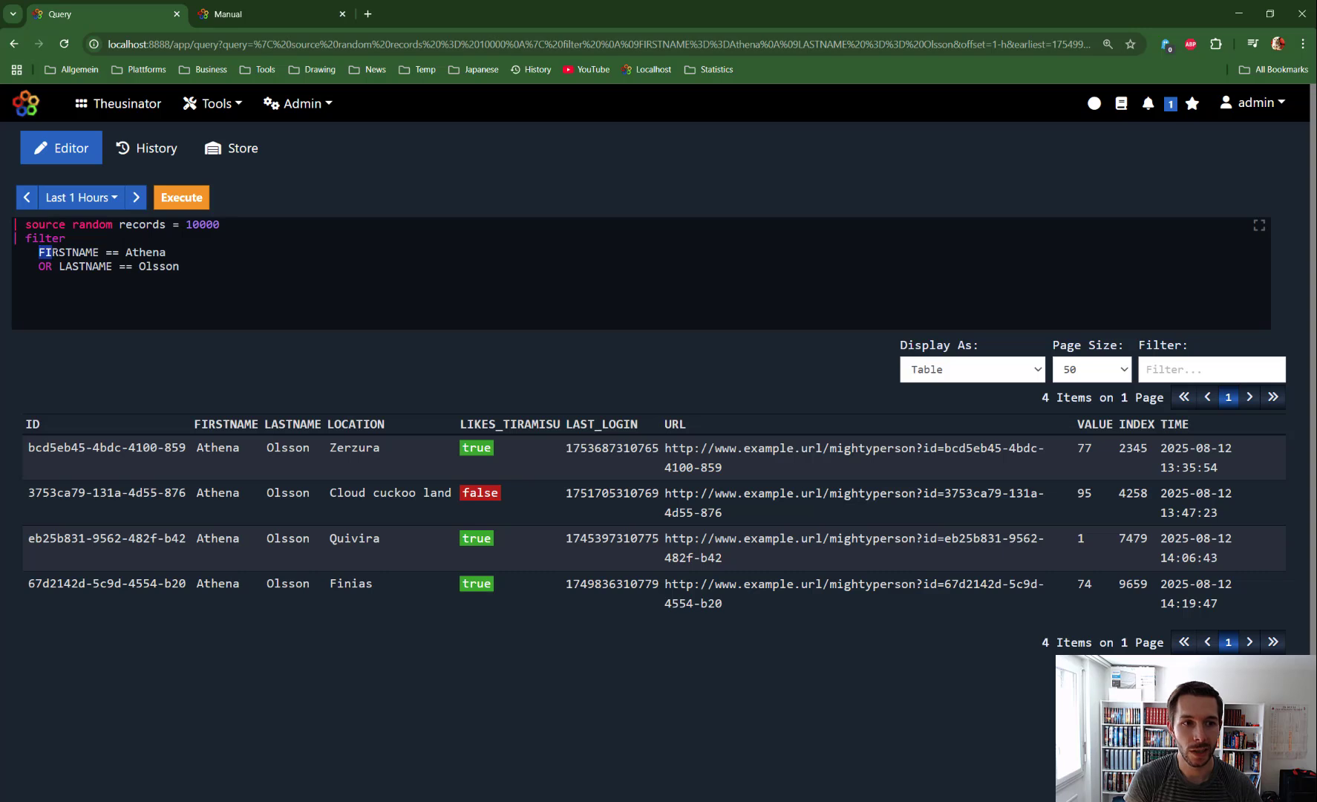
pyautogui.hotkey('shift', 'Right')
pyautogui.hotkey('shift', 'Right')
pyautogui.hotkey('shift', 'Right')
pyautogui.hotkey('shift', 'Right')
pyautogui.hotkey('shift', 'Right')
pyautogui.hotkey('shift', 'Right')
pyautogui.hotkey('shift', 'Right')
pyautogui.hotkey('shift', 'Right')
pyautogui.hotkey('shift', 'Right')
pyautogui.hotkey('shift', 'Right')
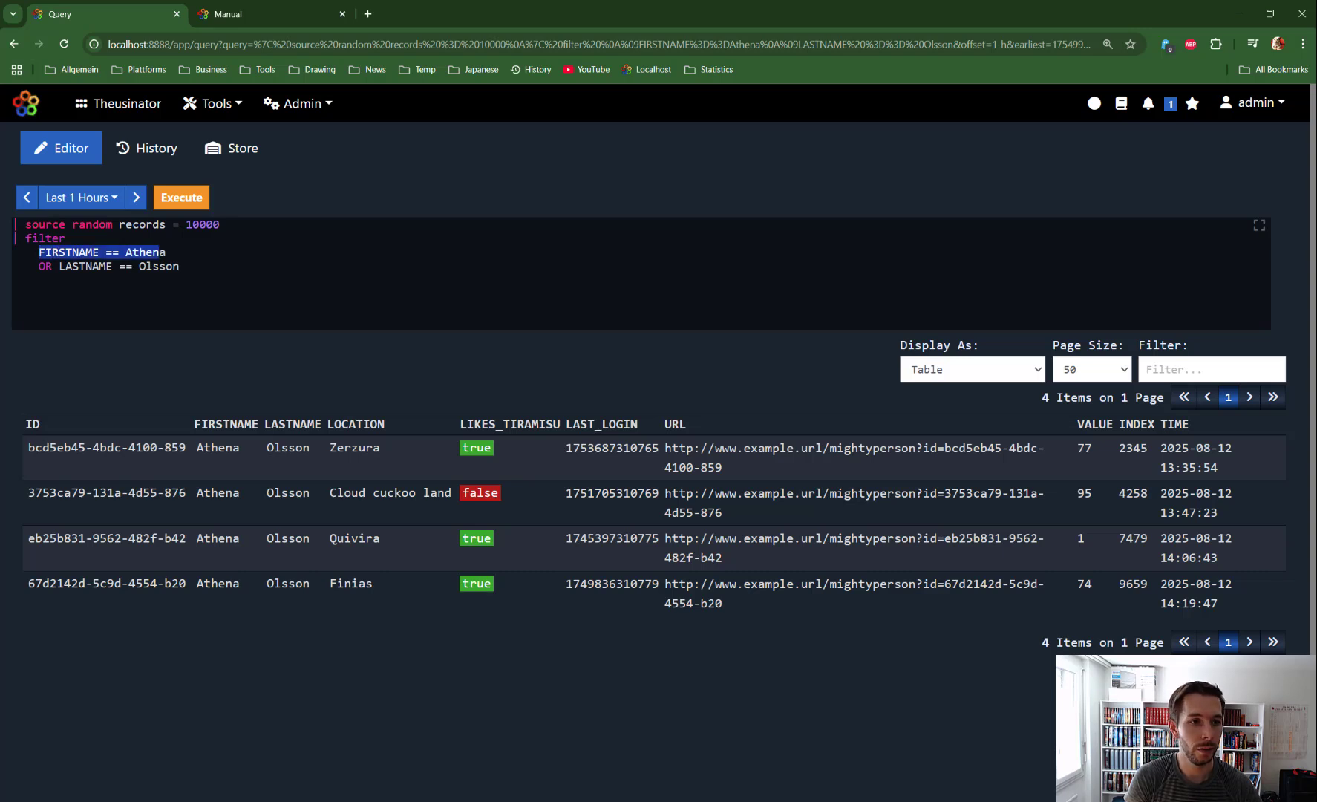
pyautogui.click(59, 266)
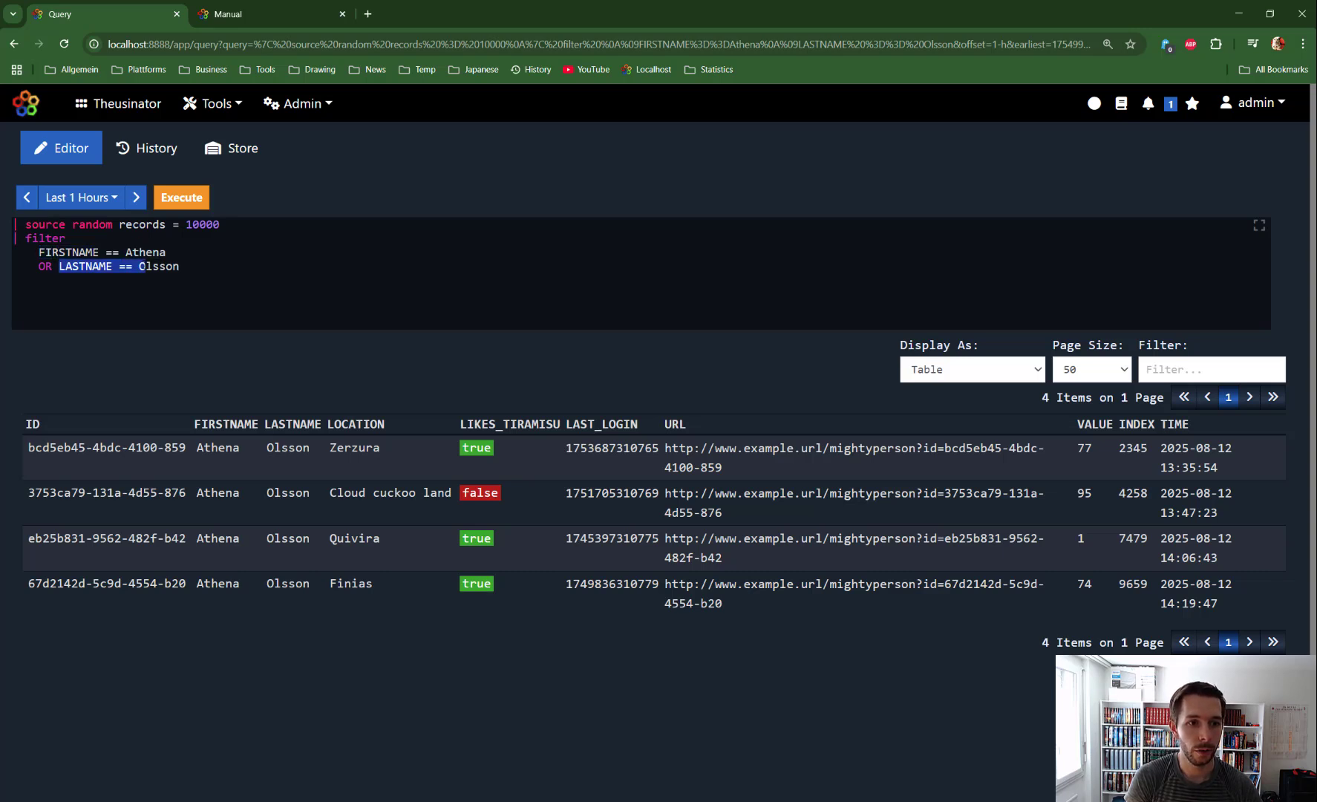
pyautogui.click(182, 198)
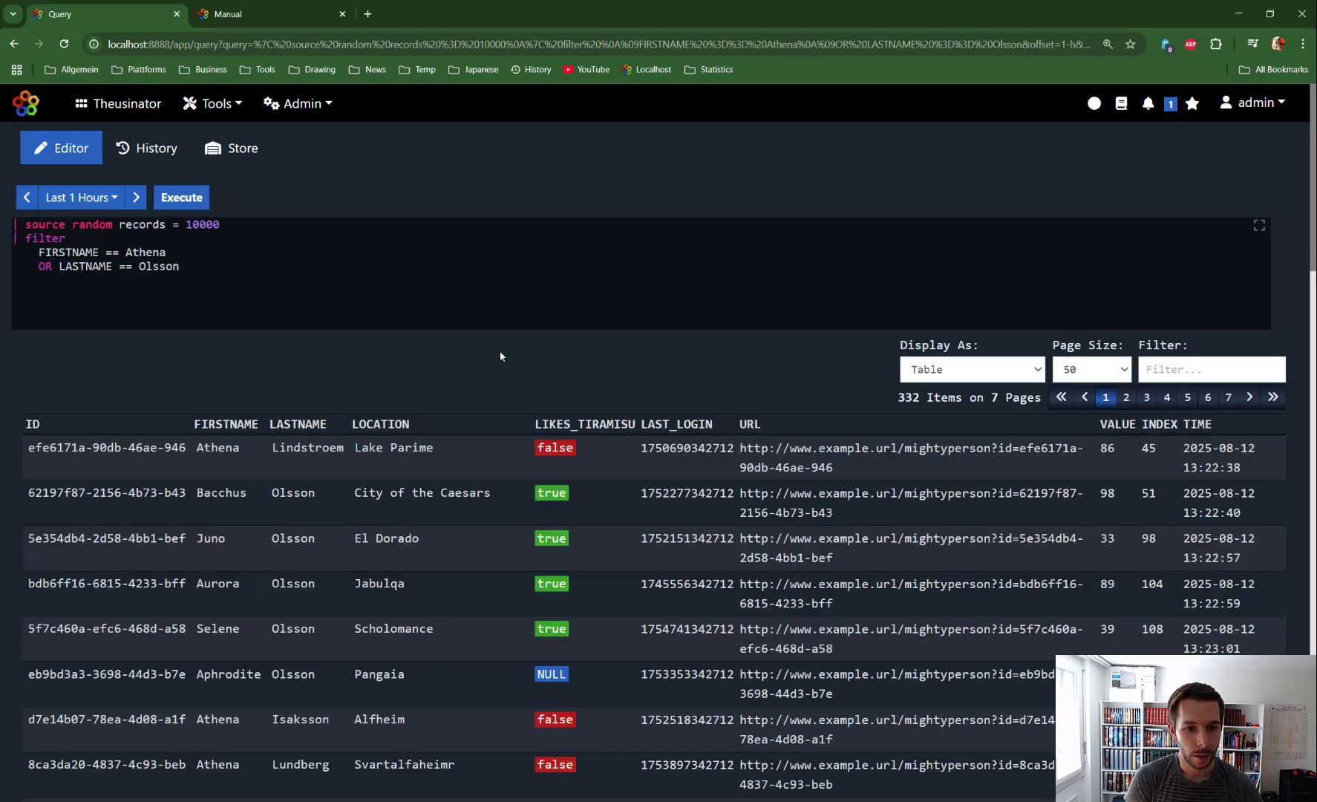
pyautogui.click(231, 455)
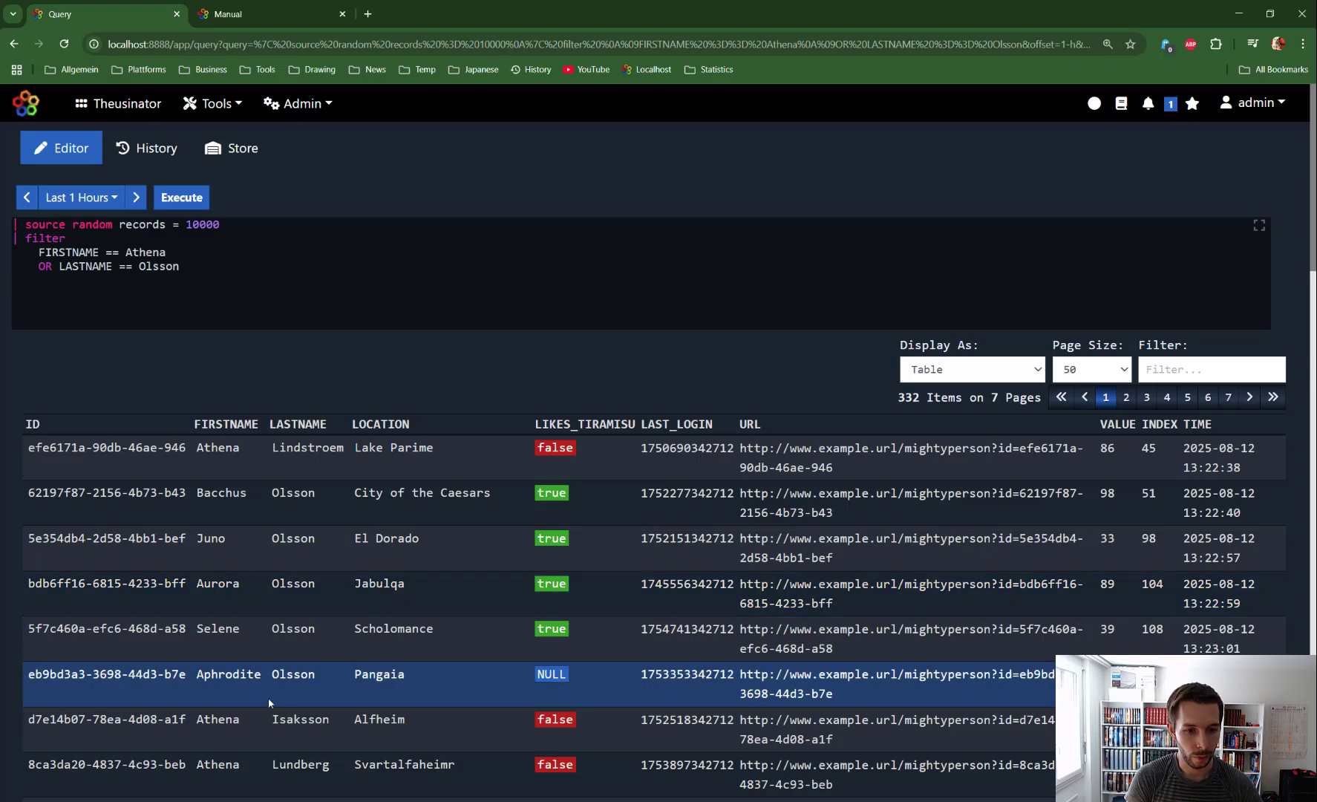
pyautogui.scroll(-3, 213, 716)
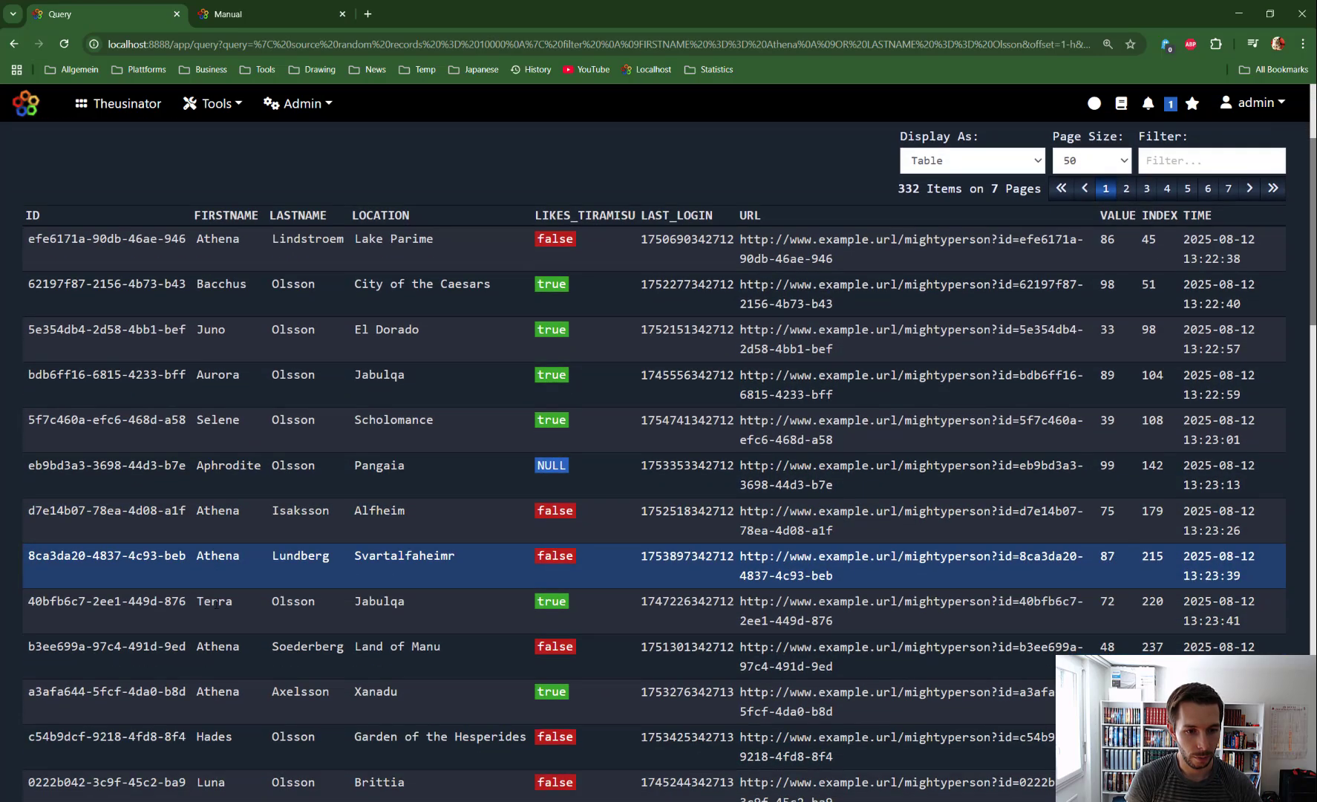
pyautogui.scroll(3, 237, 553)
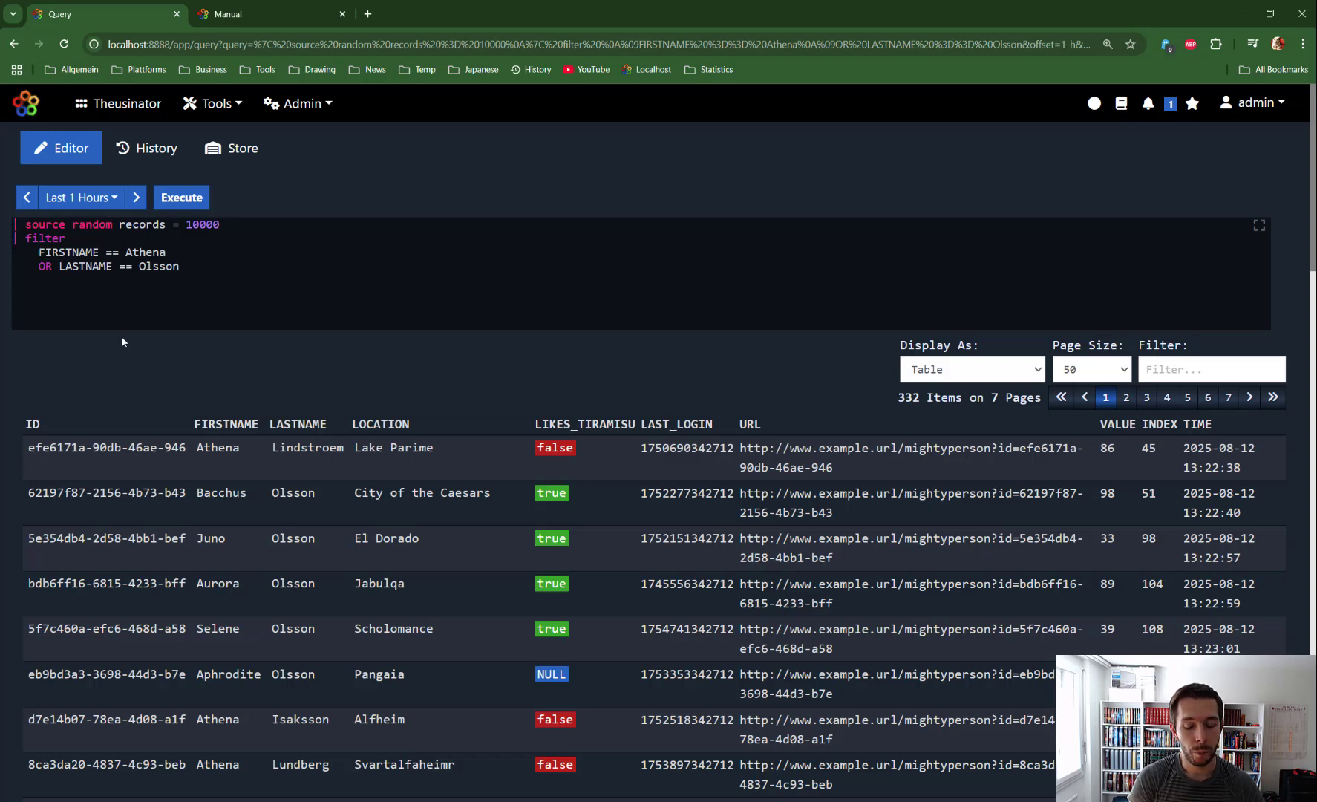
# Step: Enclose the two OR conditions in parentheses placed on their own lines, indent the conditions inside, and execute the query
pyautogui.write('(')
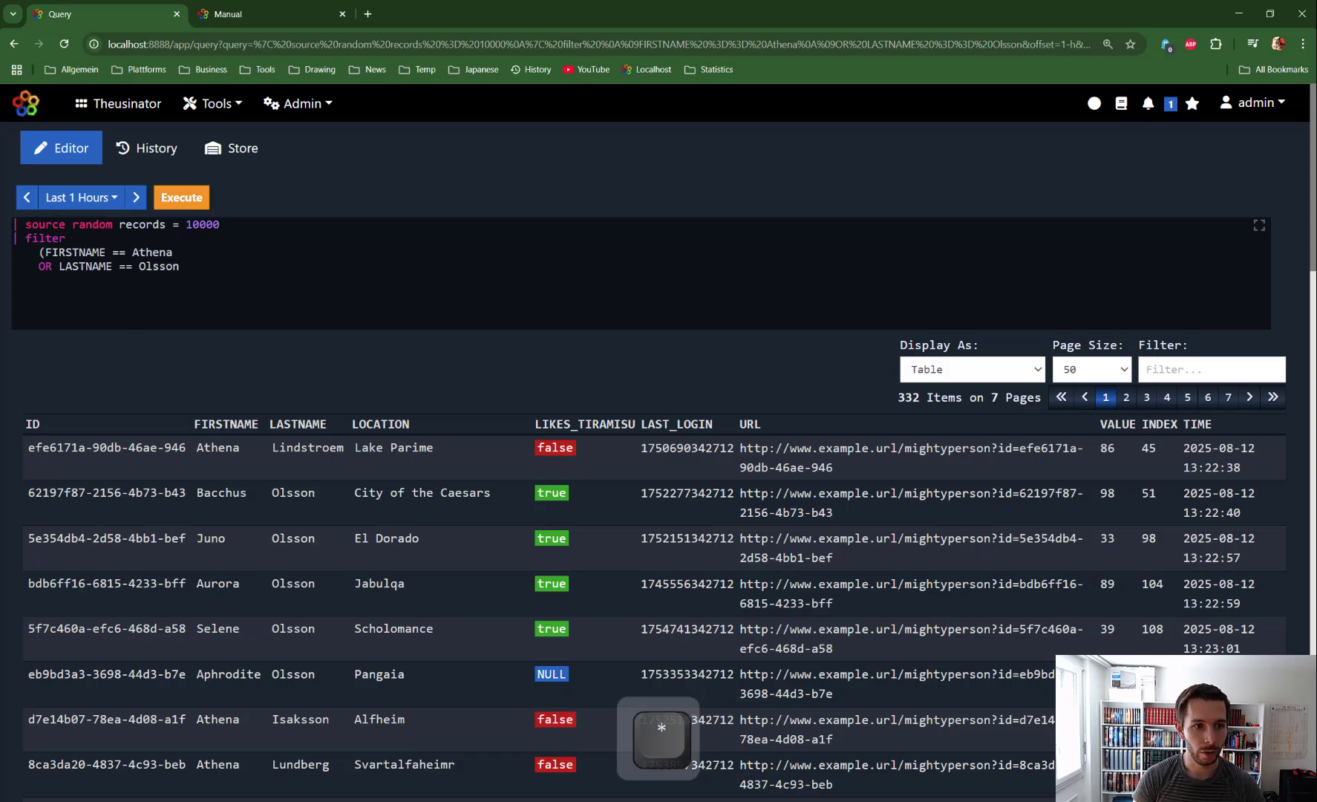
pyautogui.press('Return')
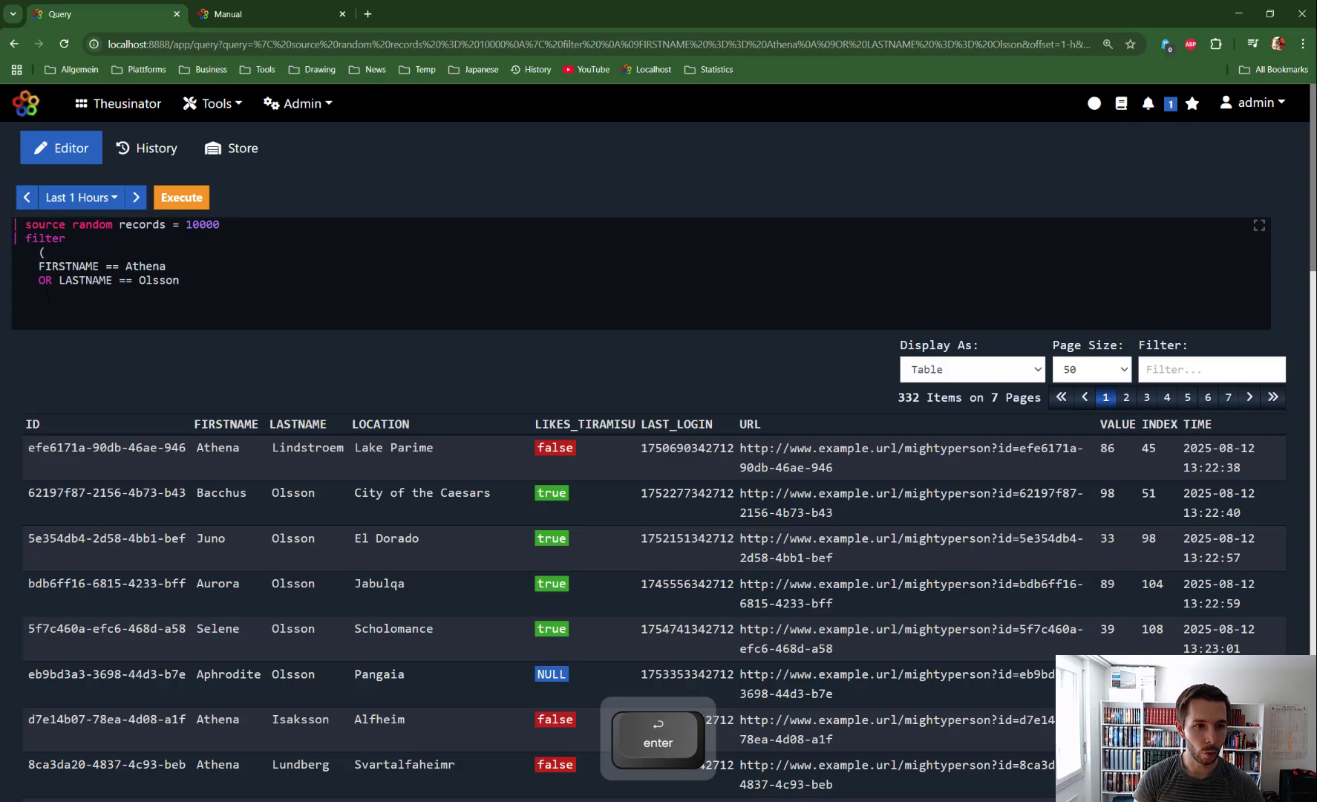
pyautogui.press('Tab')
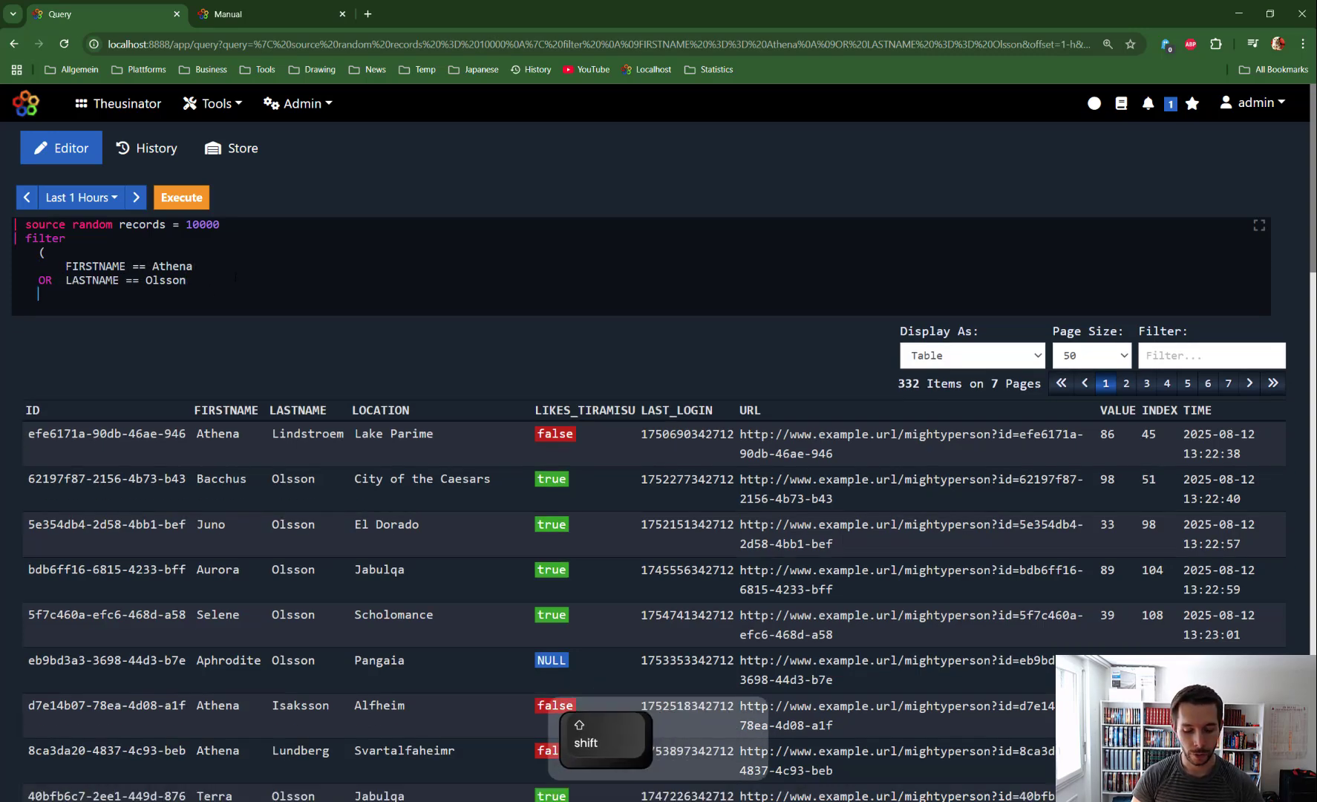
pyautogui.write(')')
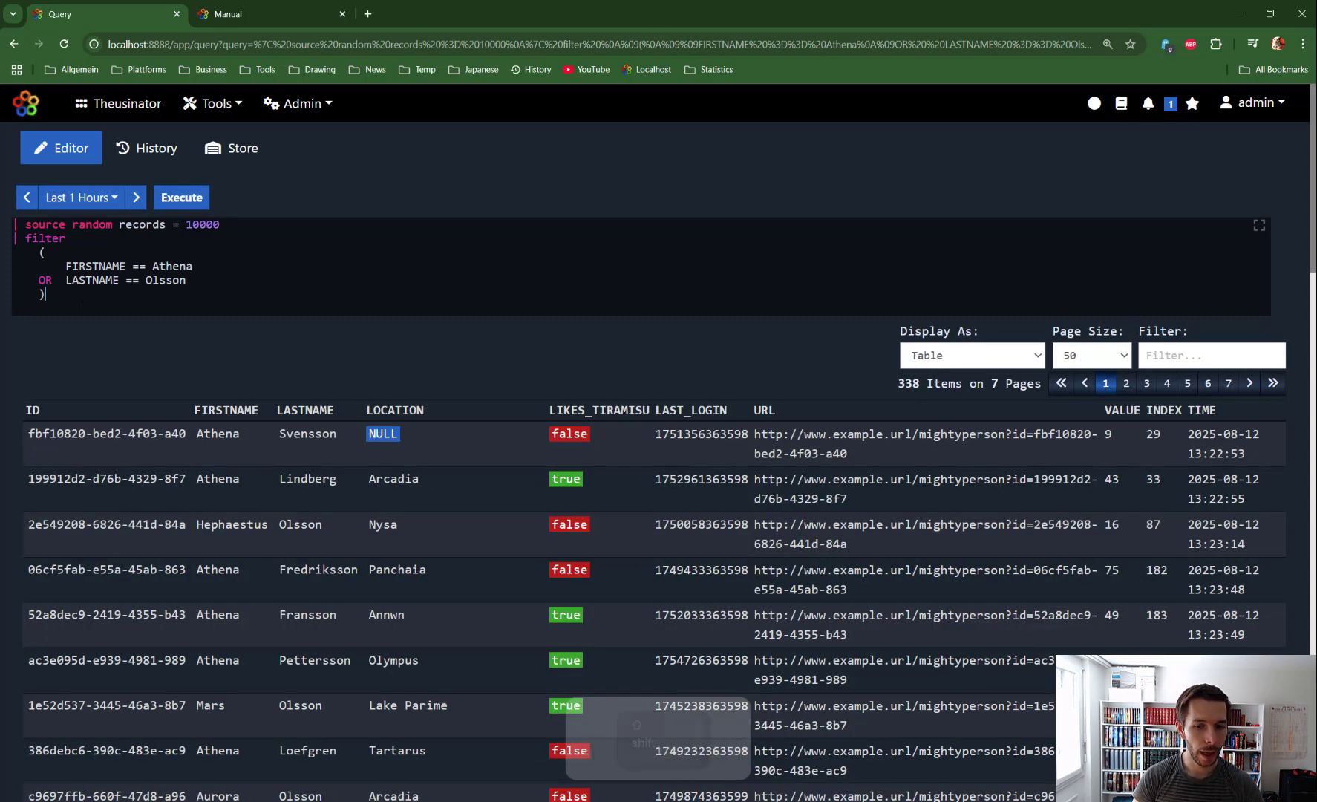
pyautogui.write(' AND')
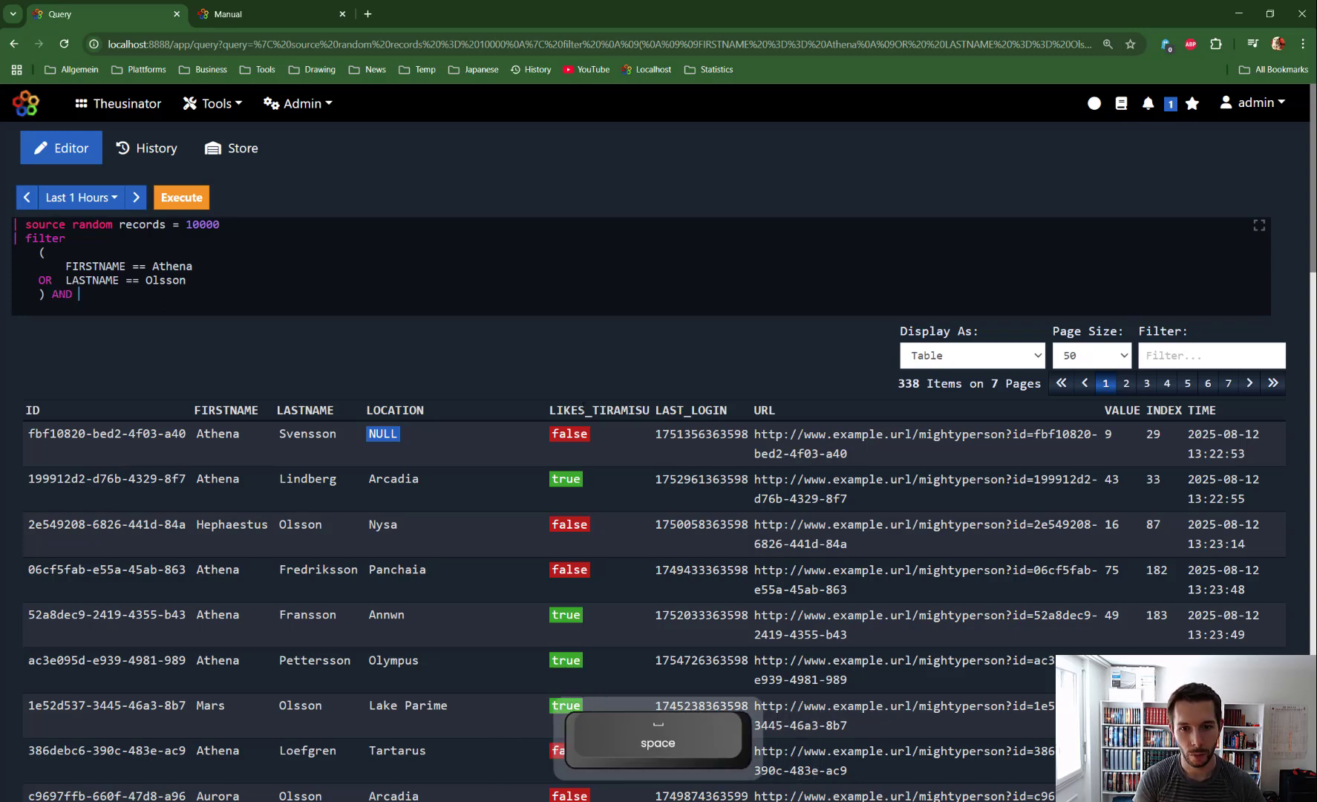
# Step: Add AND LIKES_TIRAMISU == true after the closing parenthesis, execute the query and look through the results
pyautogui.hotkey('ctrl', 'c')
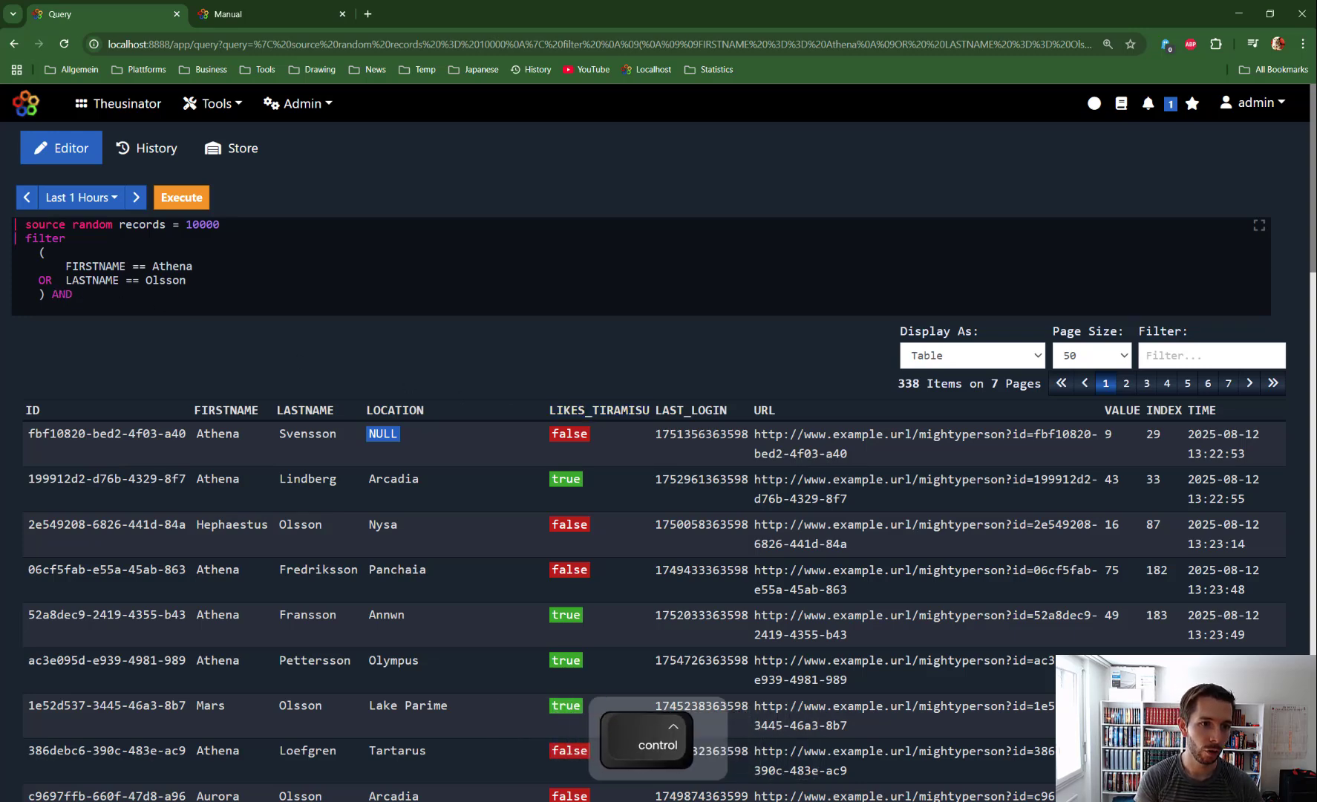
pyautogui.hotkey('ctrl', 'v')
pyautogui.write('== true')
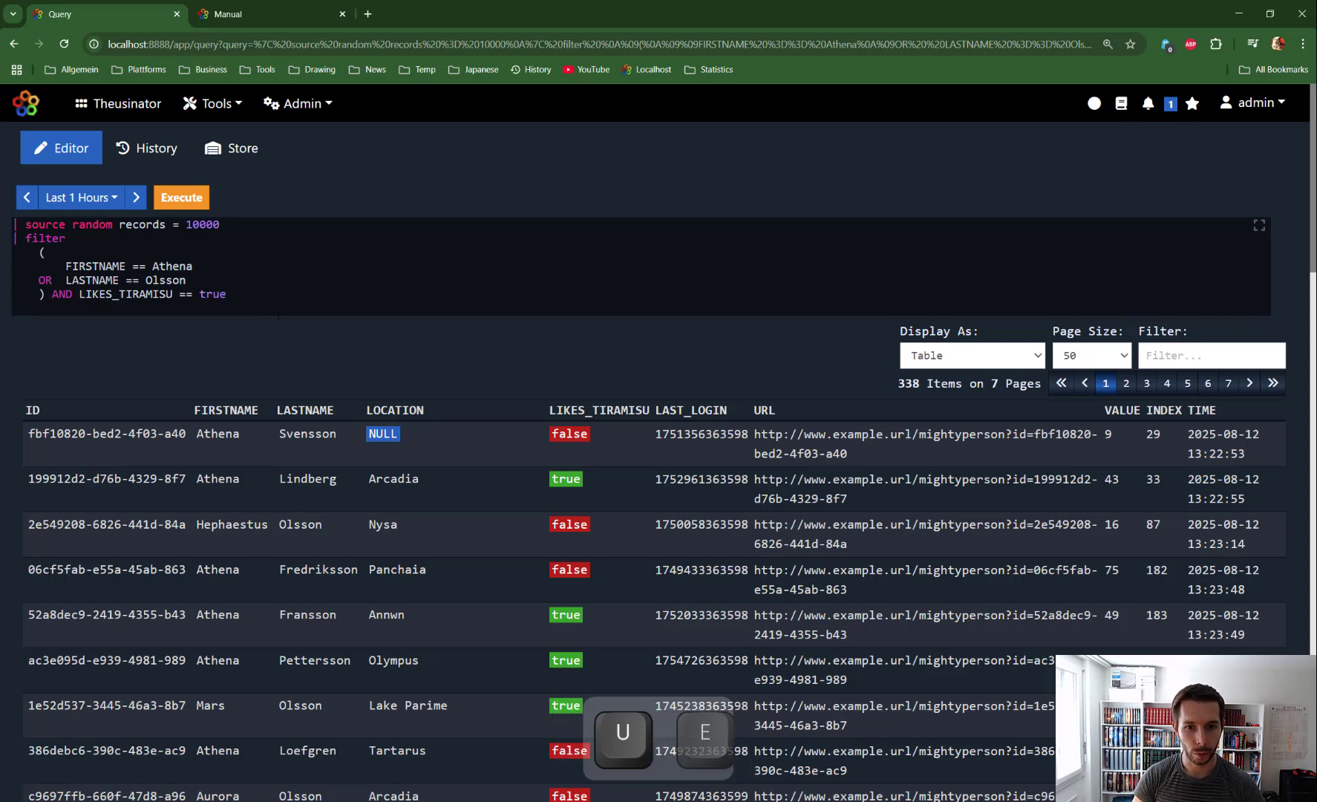
pyautogui.hotkey('ctrl', 'Return')
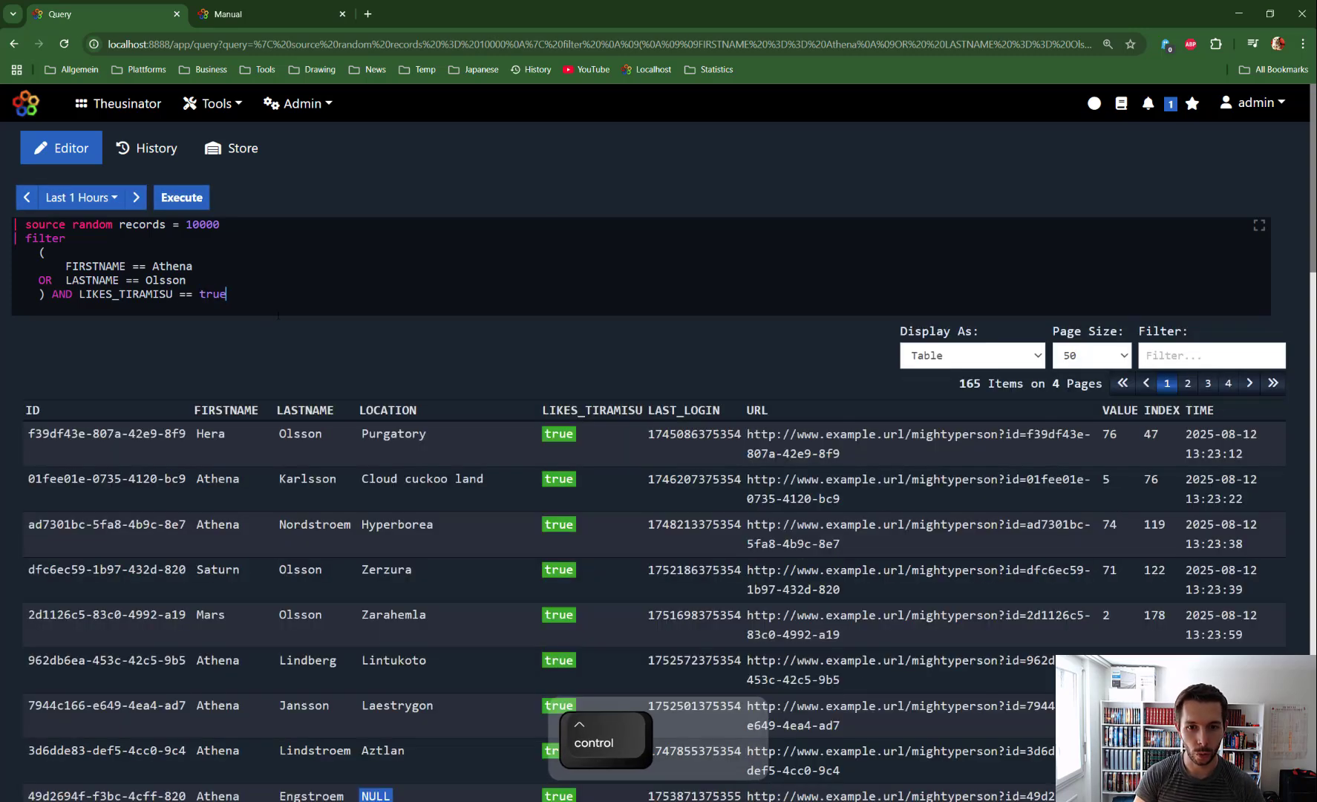
pyautogui.scroll(-5, 243, 482)
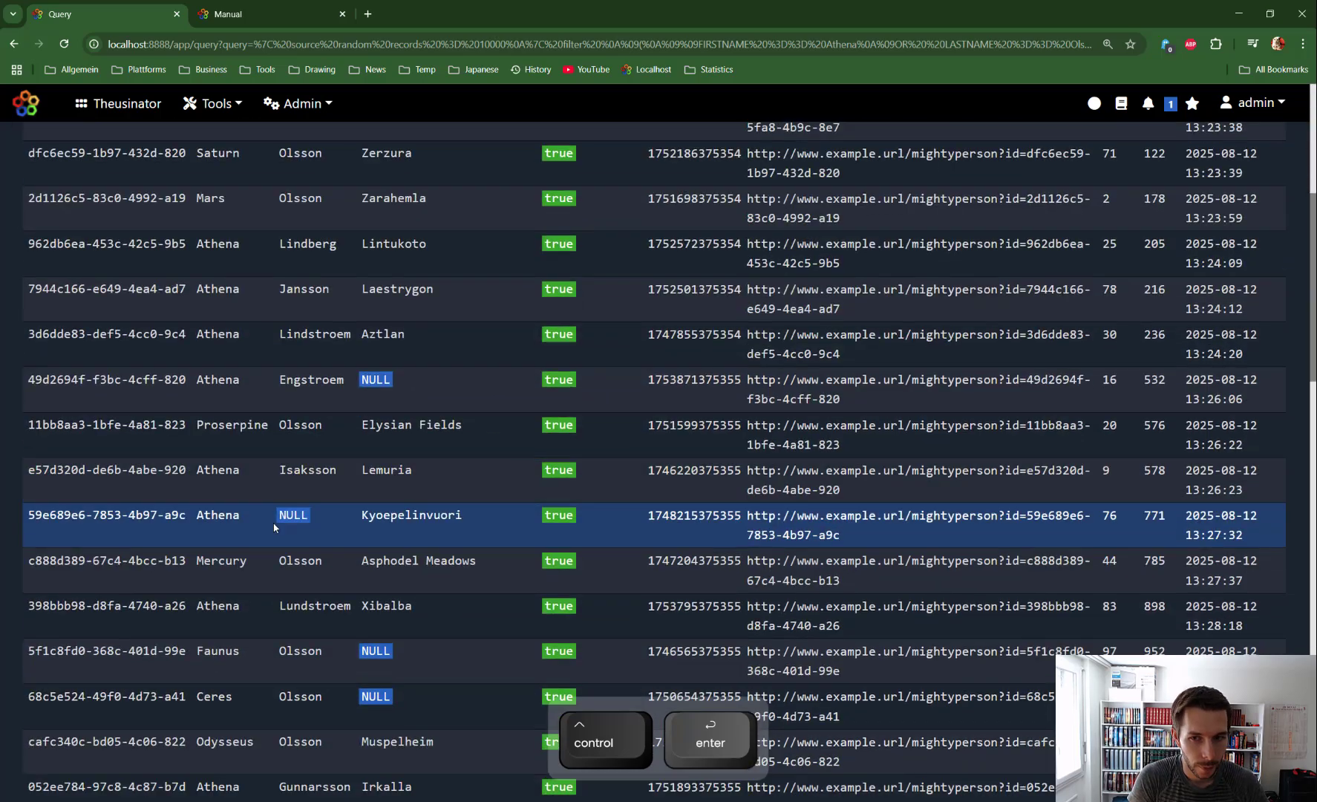
pyautogui.scroll(5, 244, 482)
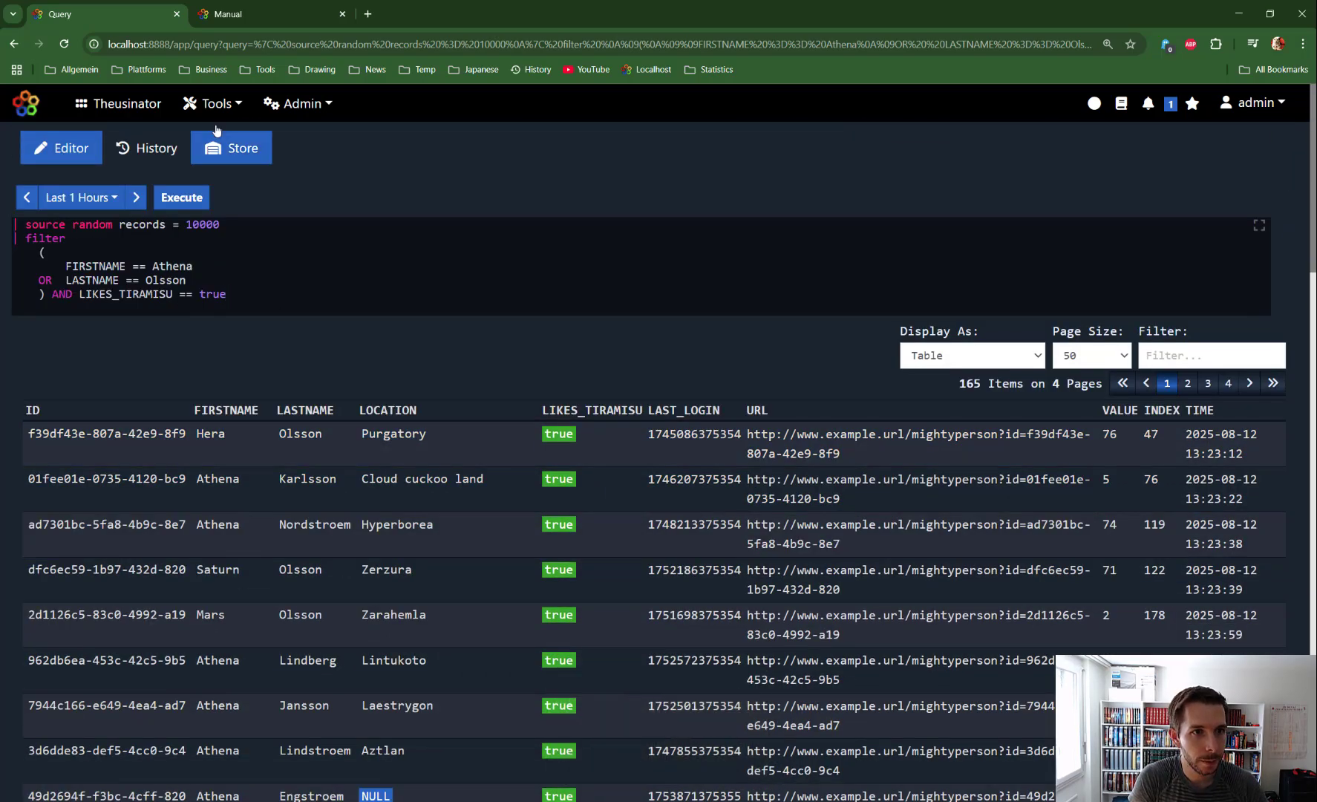
# Step: Replace the query with the filter manual's usage example that combines a FIRSTNAME condition with the regex condition LASTNAME~=".*son$"
pyautogui.click(258, 14)
pyautogui.scroll(-1, 486, 475)
pyautogui.scroll(-2, 485, 475)
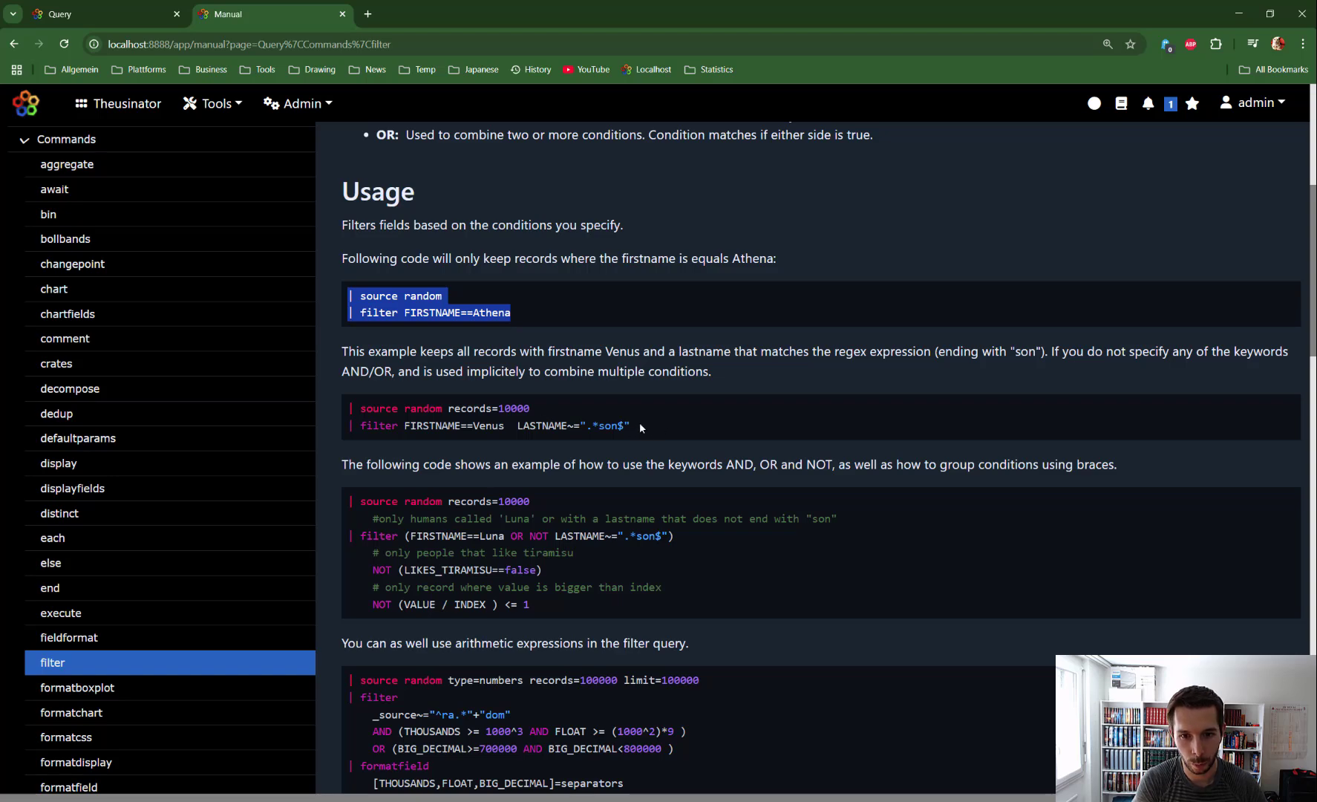
pyautogui.moveTo(650, 423); pyautogui.dragTo(354, 407)
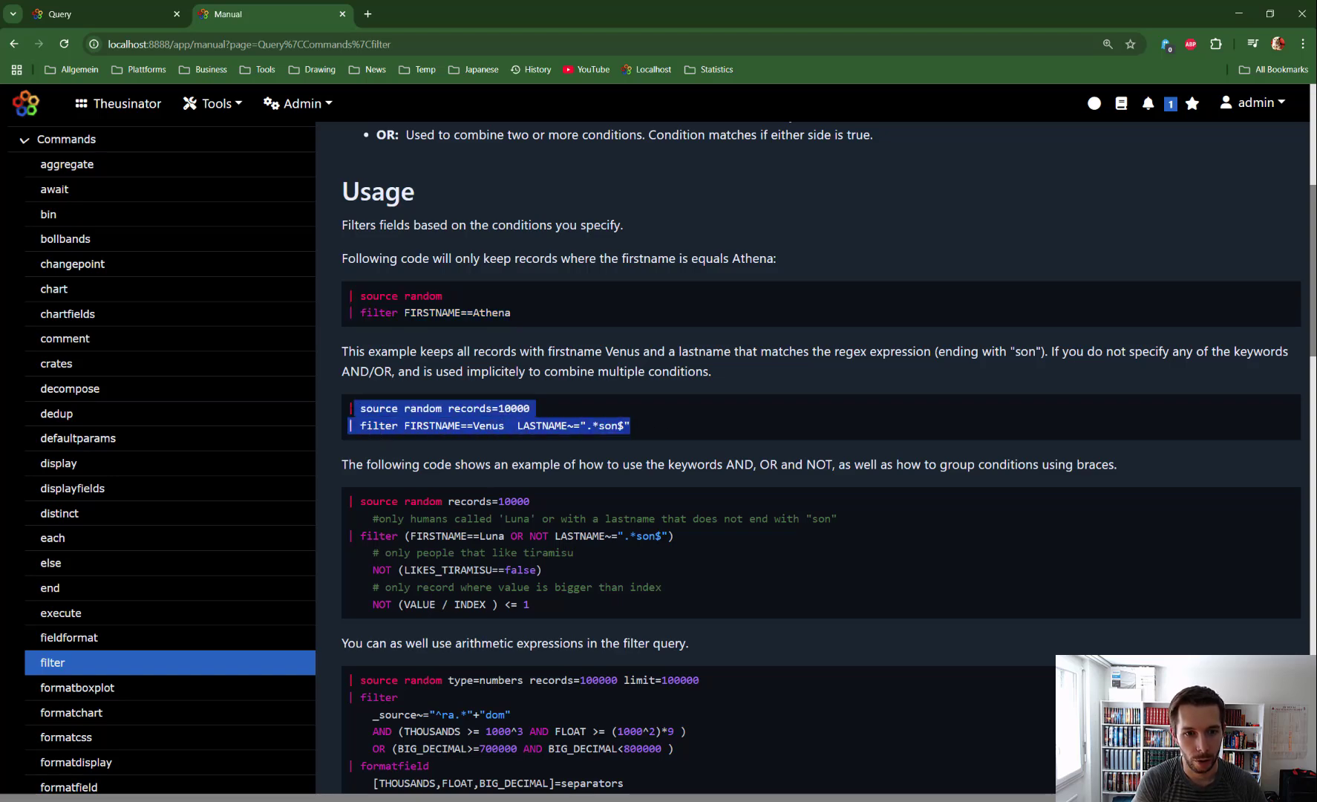
pyautogui.hotkey('ctrl', 'c')
pyautogui.click(59, 15)
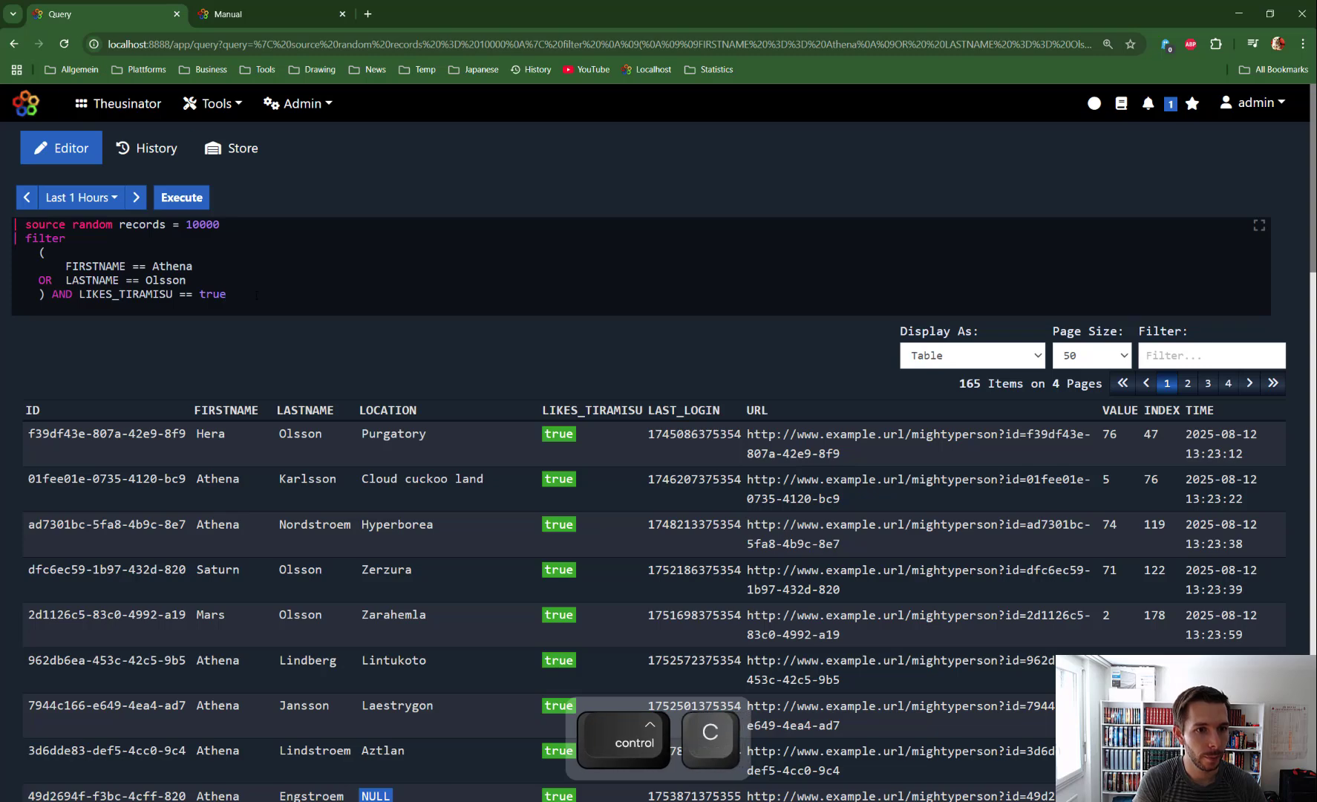
pyautogui.hotkey('ctrl', 'a')
pyautogui.press('BackSpace')
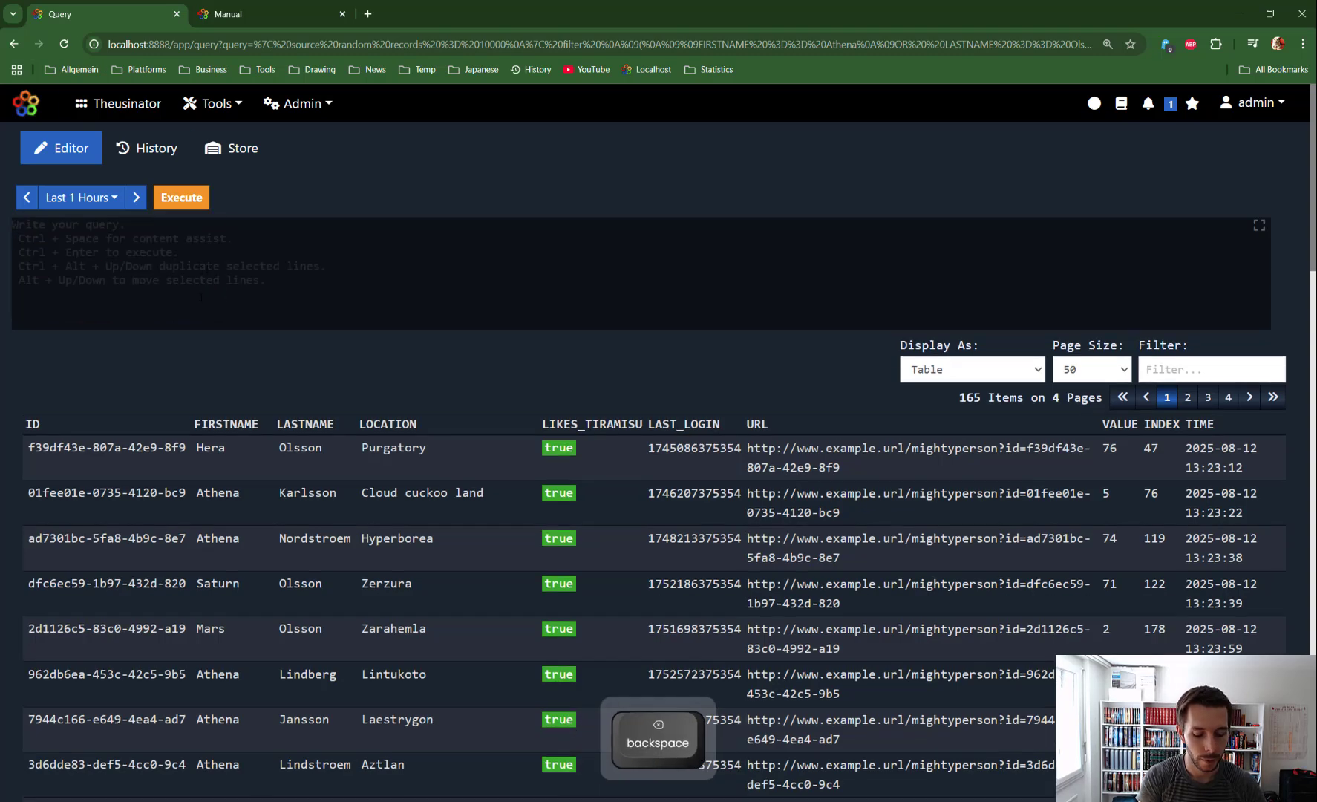
pyautogui.hotkey('ctrl', 'v')
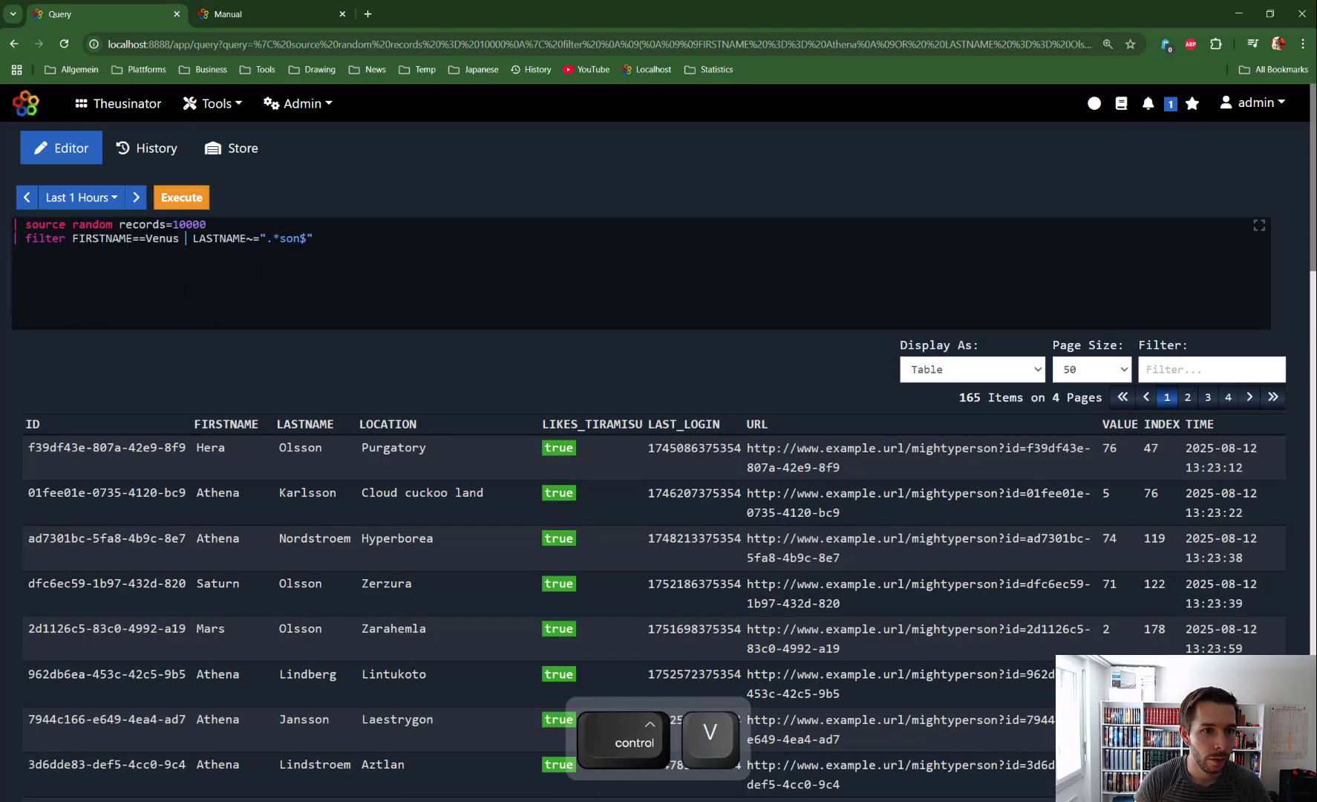
# Step: Put the FIRSTNAME and LASTNAME conditions on separate indented lines below the filter command
pyautogui.press('Return')
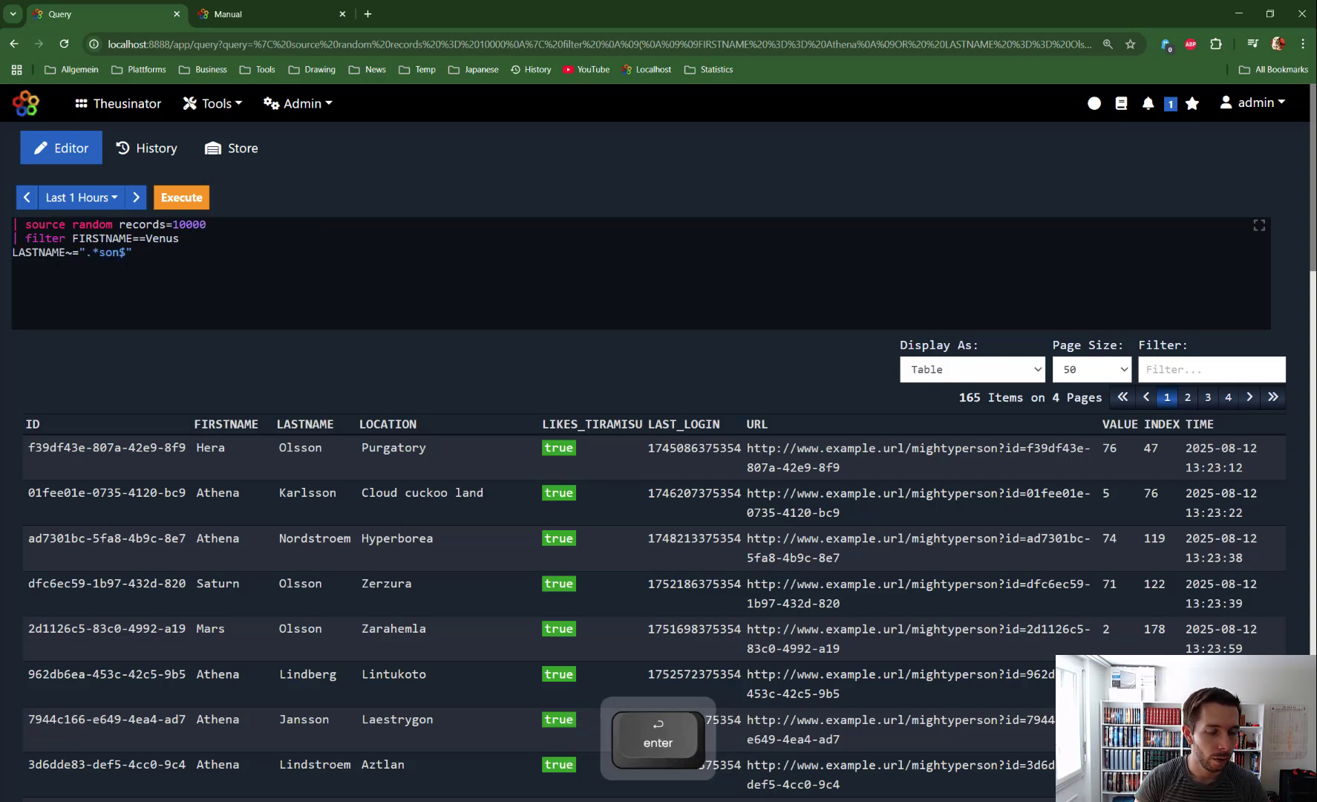
pyautogui.press('Tab')
pyautogui.press('Return')
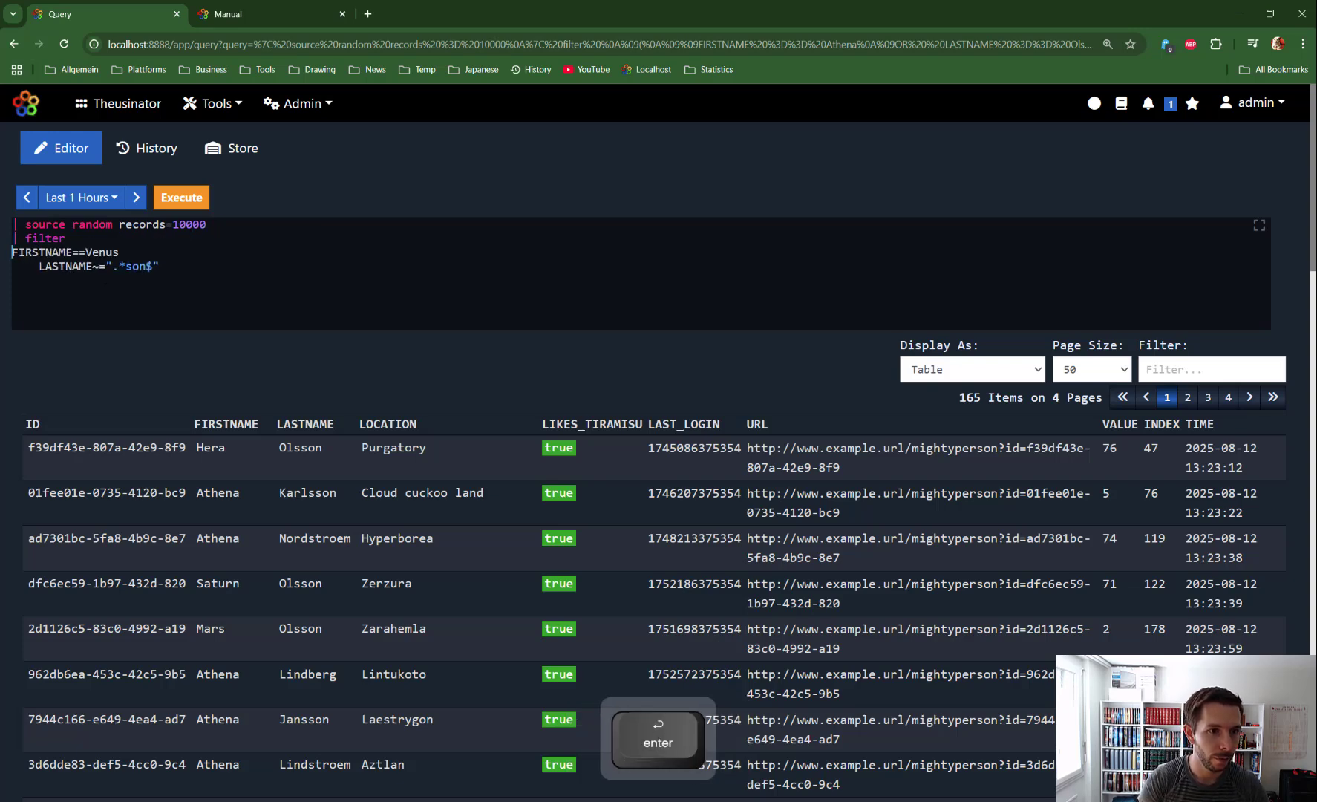
pyautogui.press('Tab')
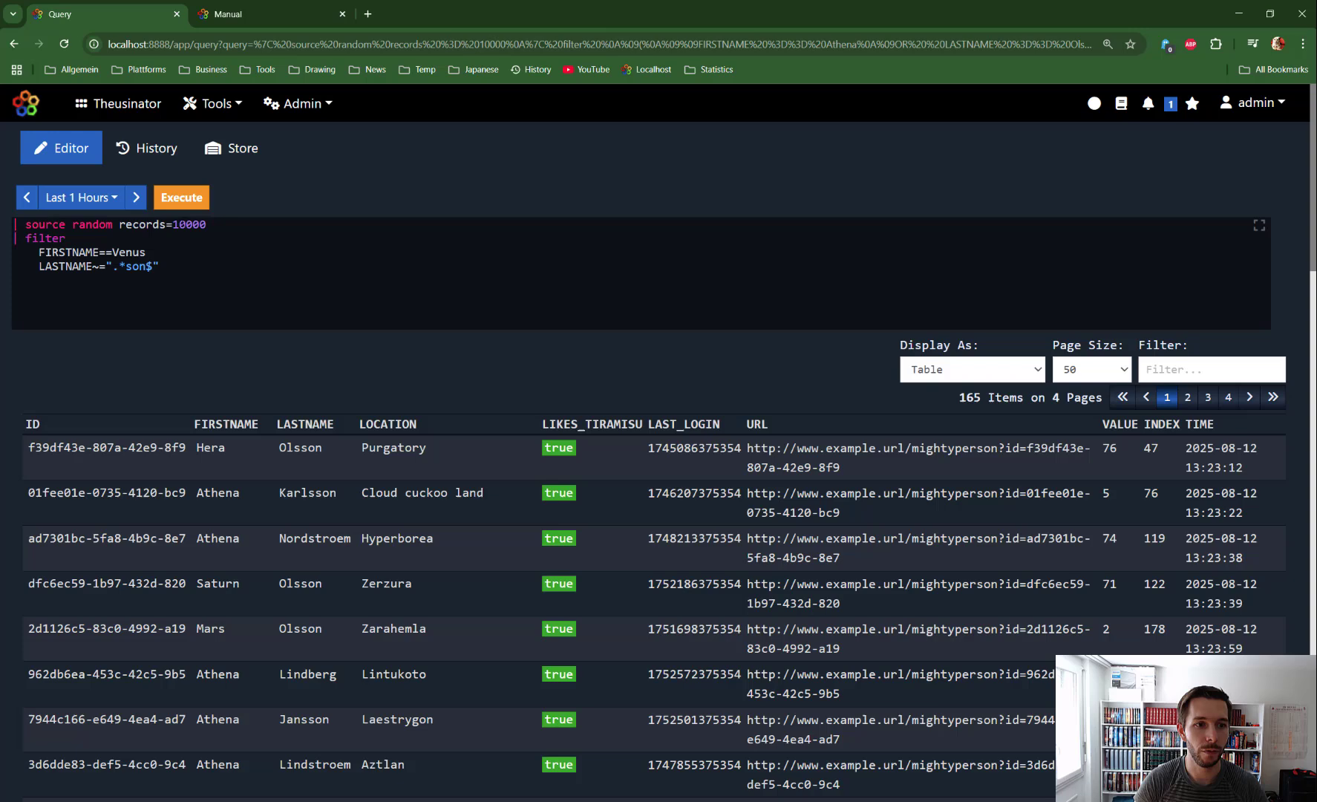
# Step: Execute the regex filter query and check the last names in the results
pyautogui.click(184, 199)
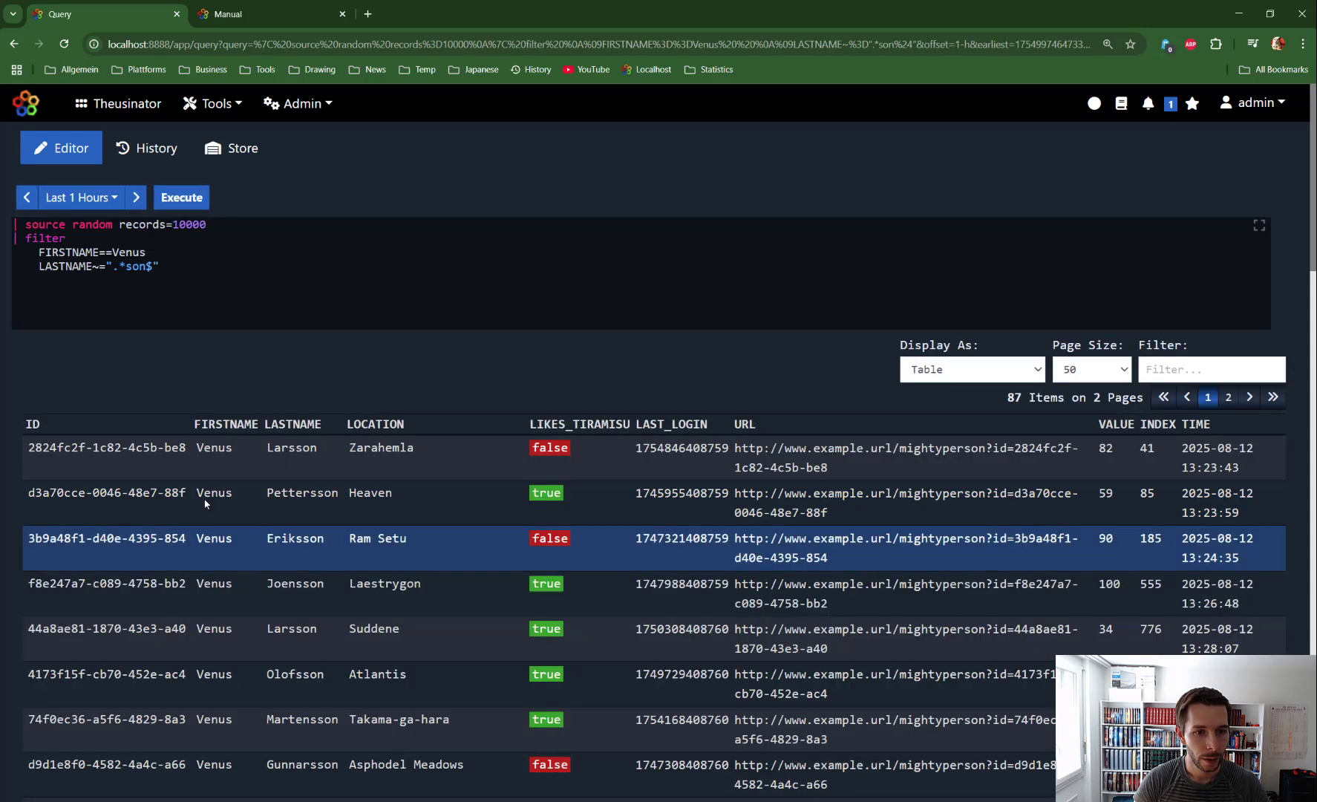
pyautogui.scroll(-1, 218, 392)
pyautogui.scroll(-2, 217, 391)
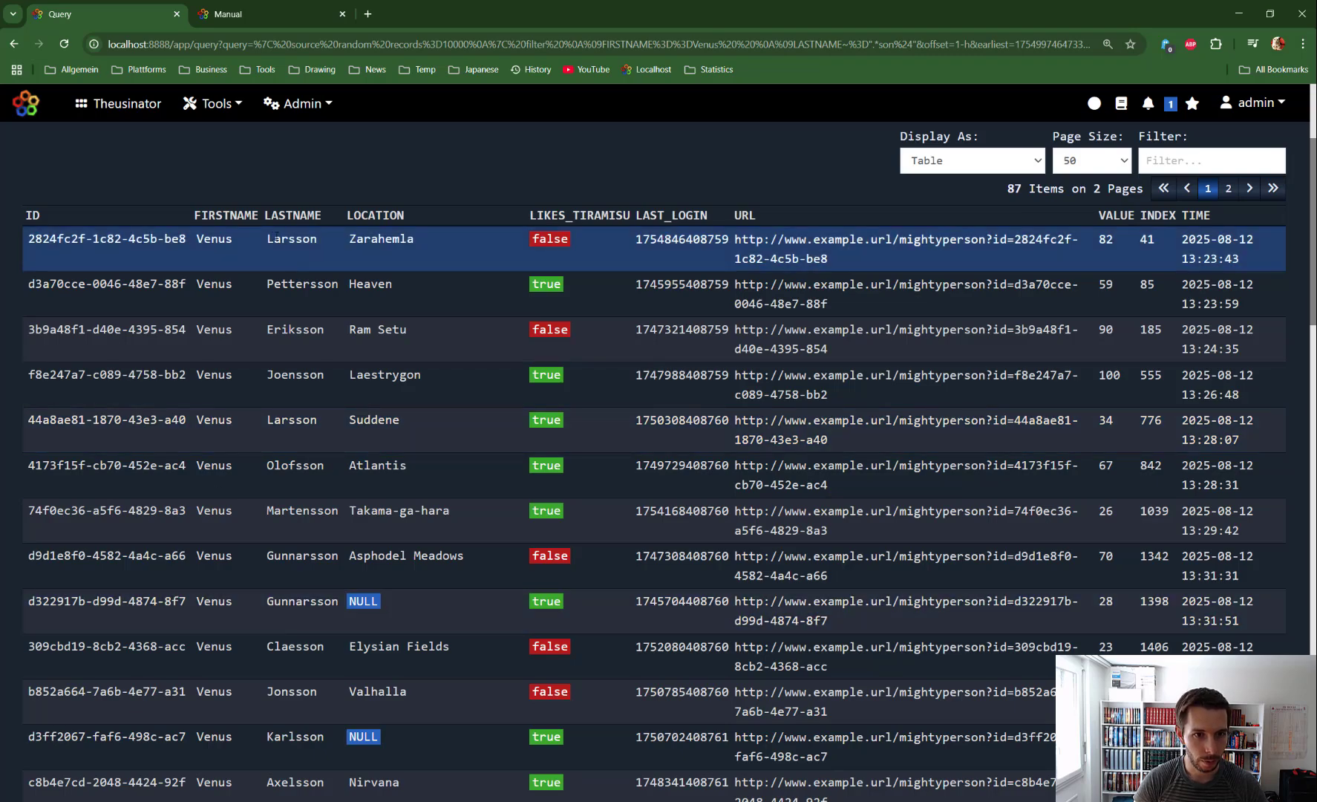
pyautogui.moveTo(269, 237); pyautogui.dragTo(322, 240)
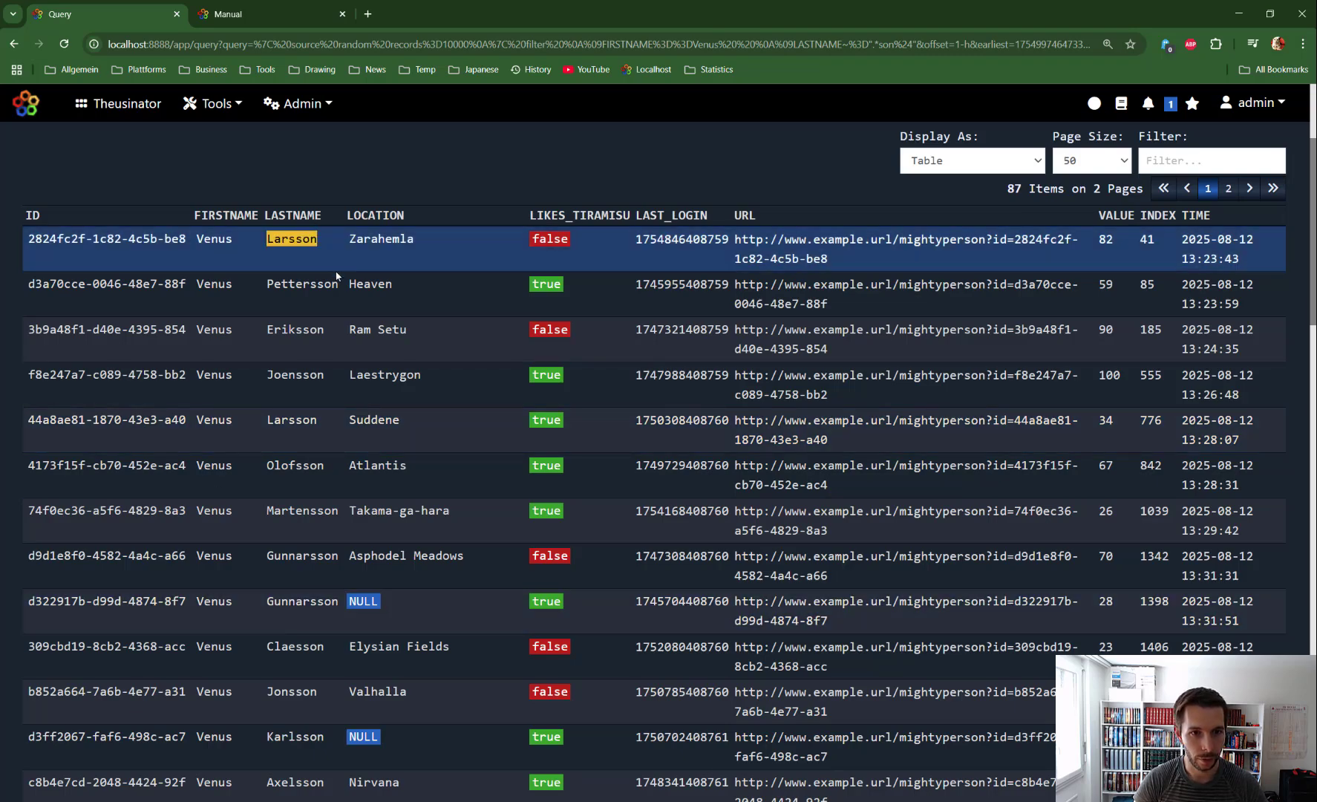
pyautogui.scroll(-3, 326, 596)
pyautogui.scroll(6, 326, 582)
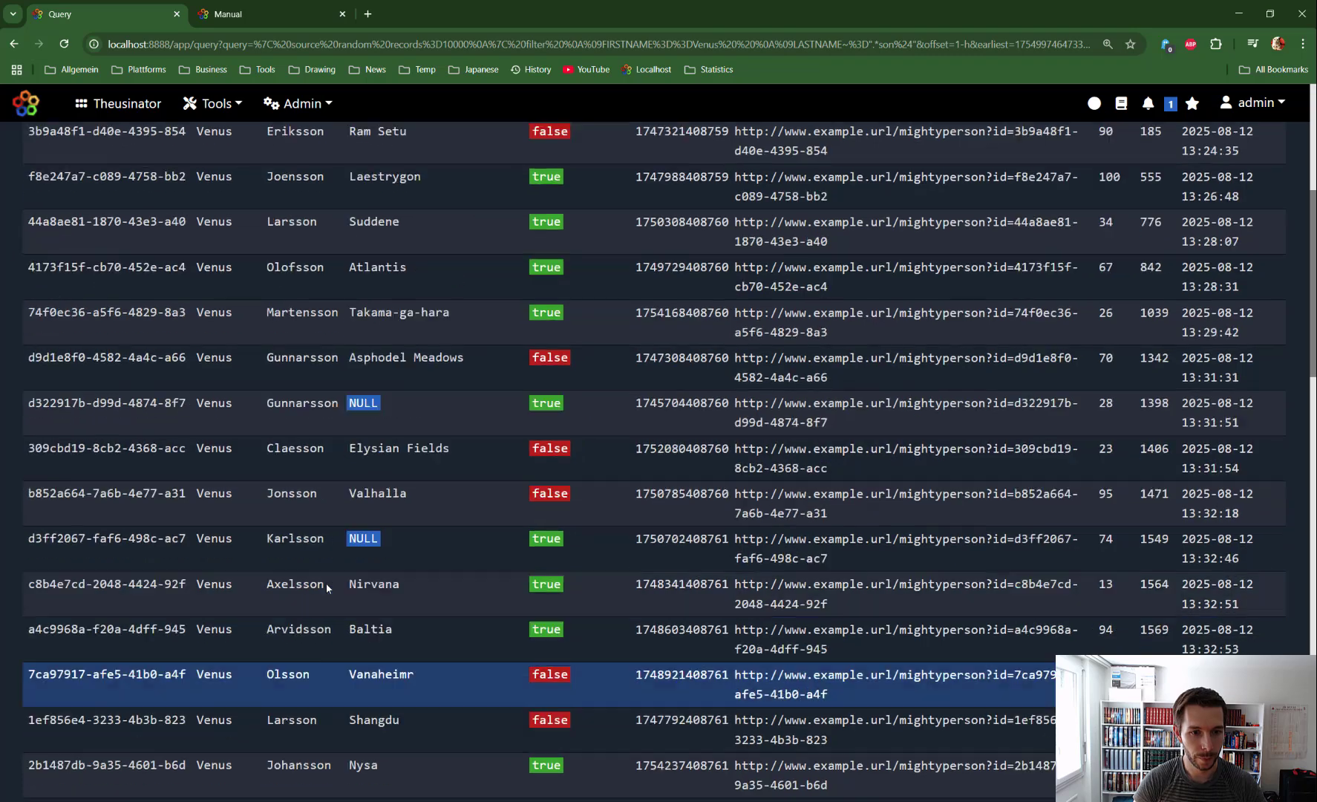
# Step: Replace the query with the filter manual's example showing AND, OR and NOT with conditions grouped in braces
pyautogui.click(226, 14)
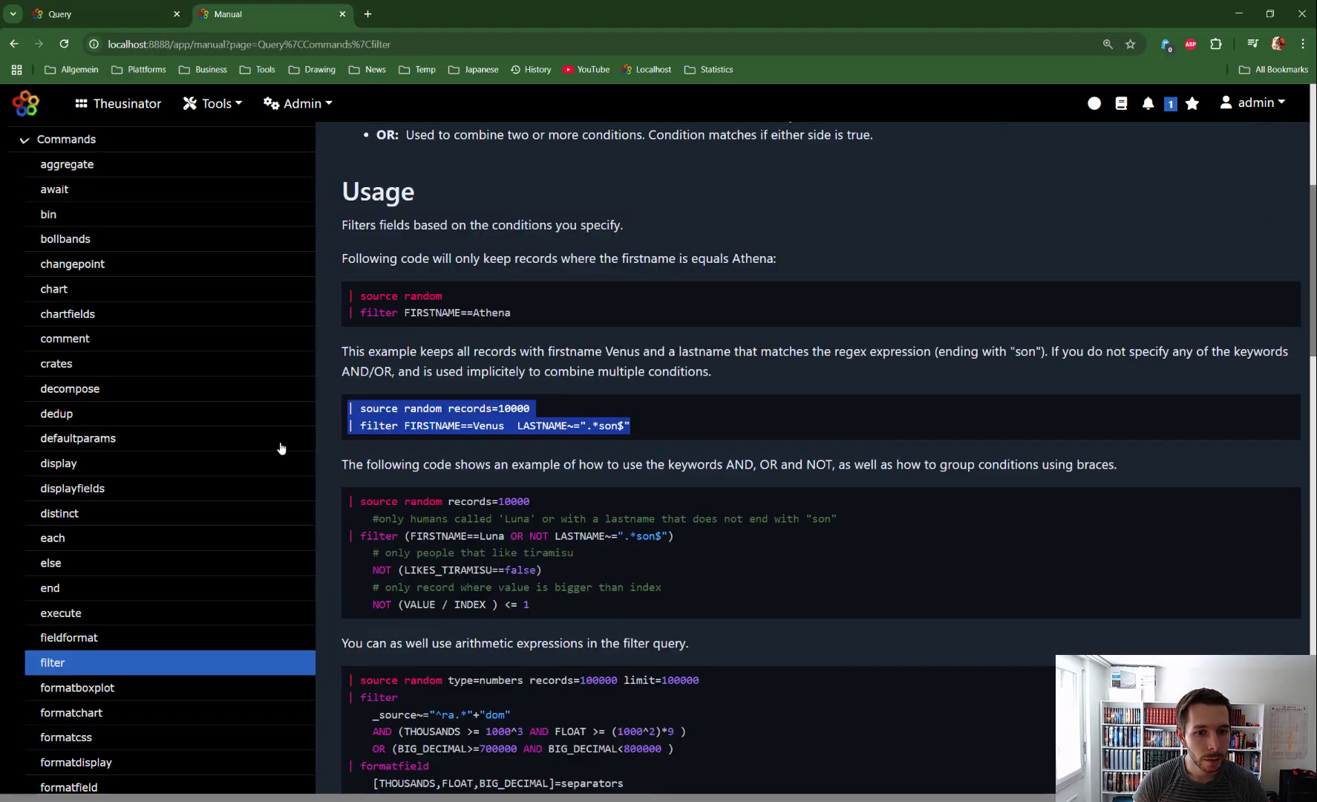
pyautogui.scroll(-1, 363, 539)
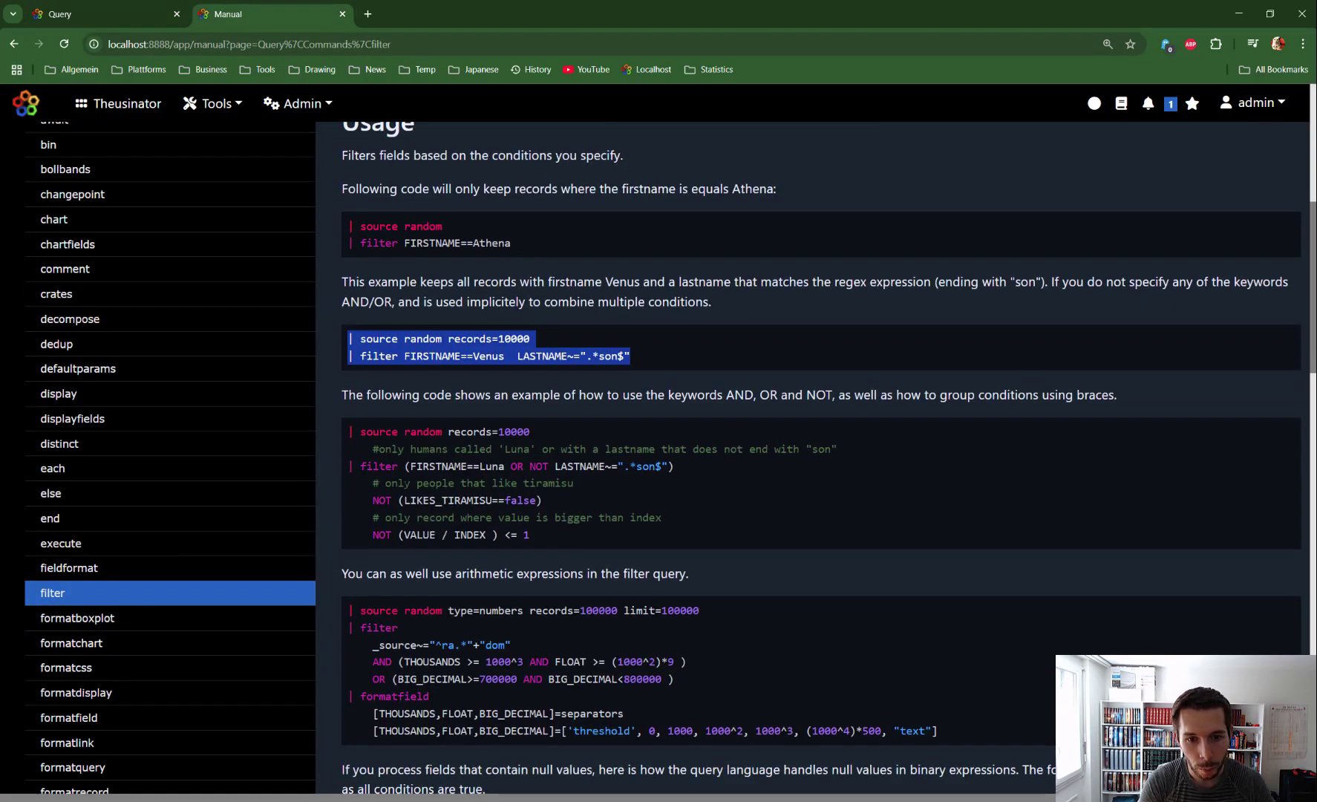
pyautogui.scroll(-2, 817, 445)
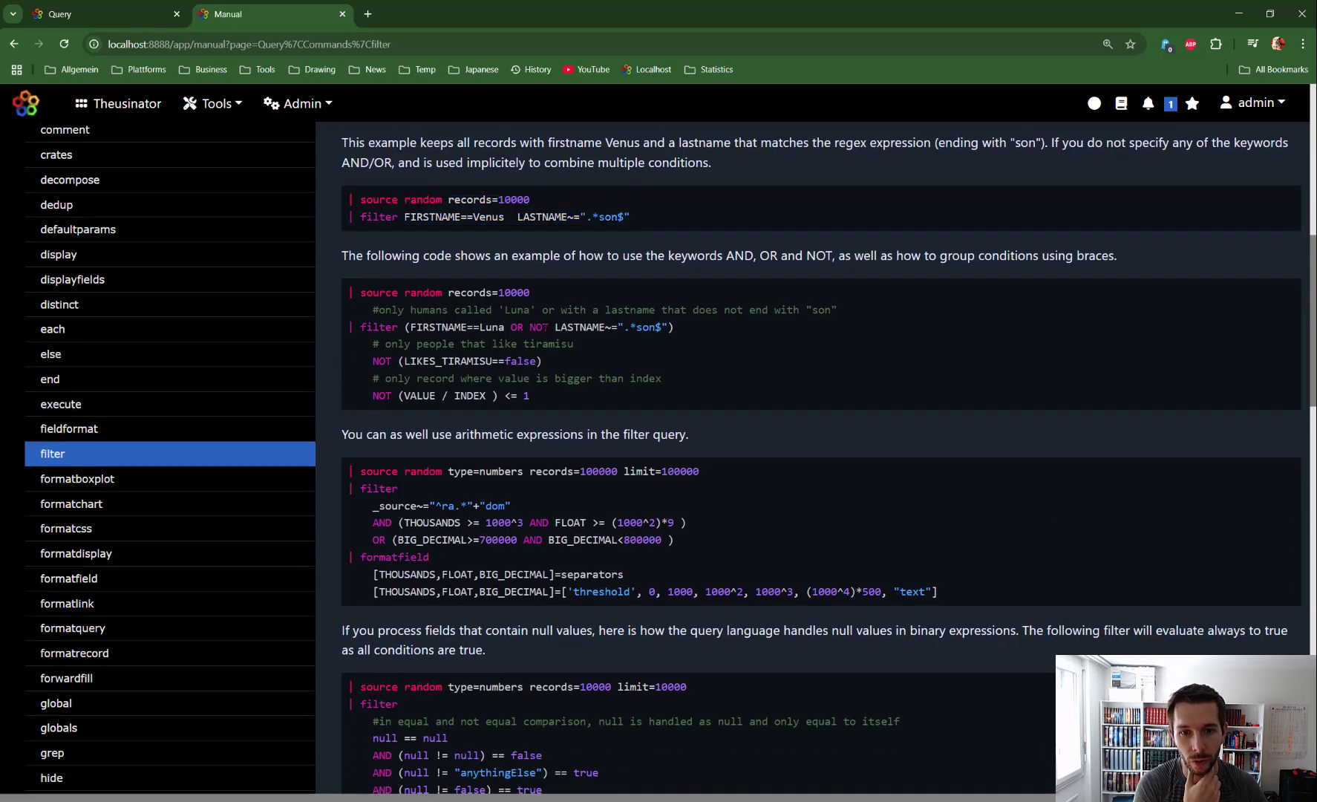
pyautogui.doubleClick(538, 326)
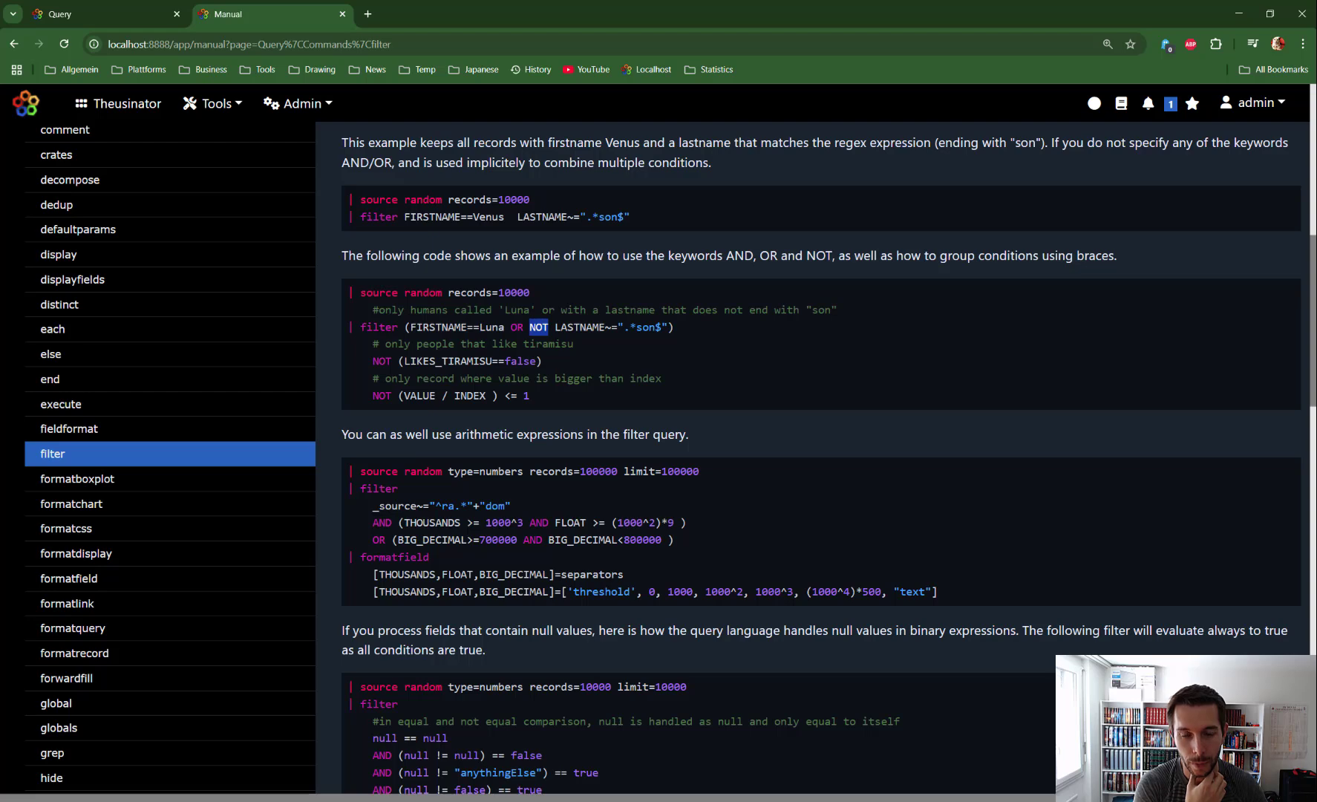
pyautogui.moveTo(550, 401); pyautogui.dragTo(323, 301)
pyautogui.hotkey('ctrl', 'c')
pyautogui.click(103, 14)
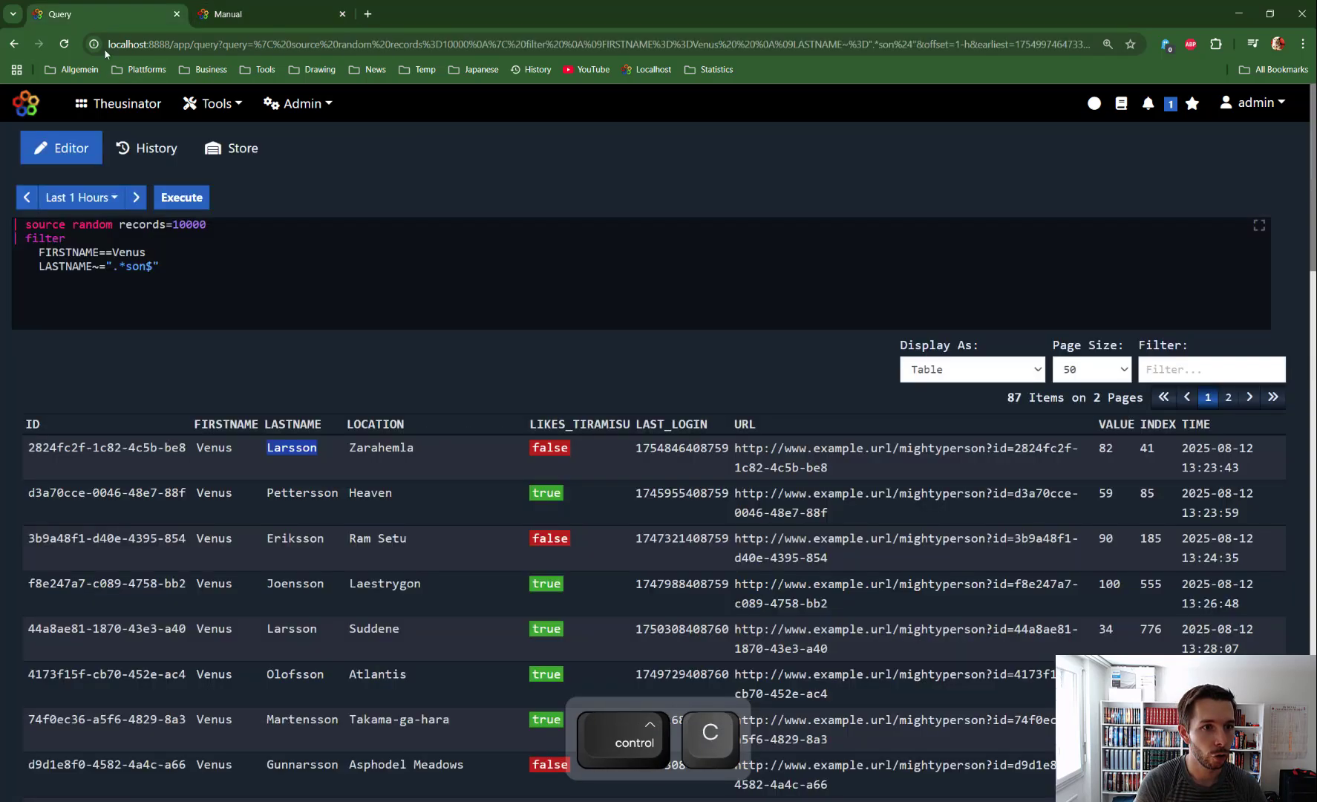
pyautogui.click(187, 256)
pyautogui.hotkey('ctrl', 'a')
pyautogui.hotkey('ctrl', 'v')
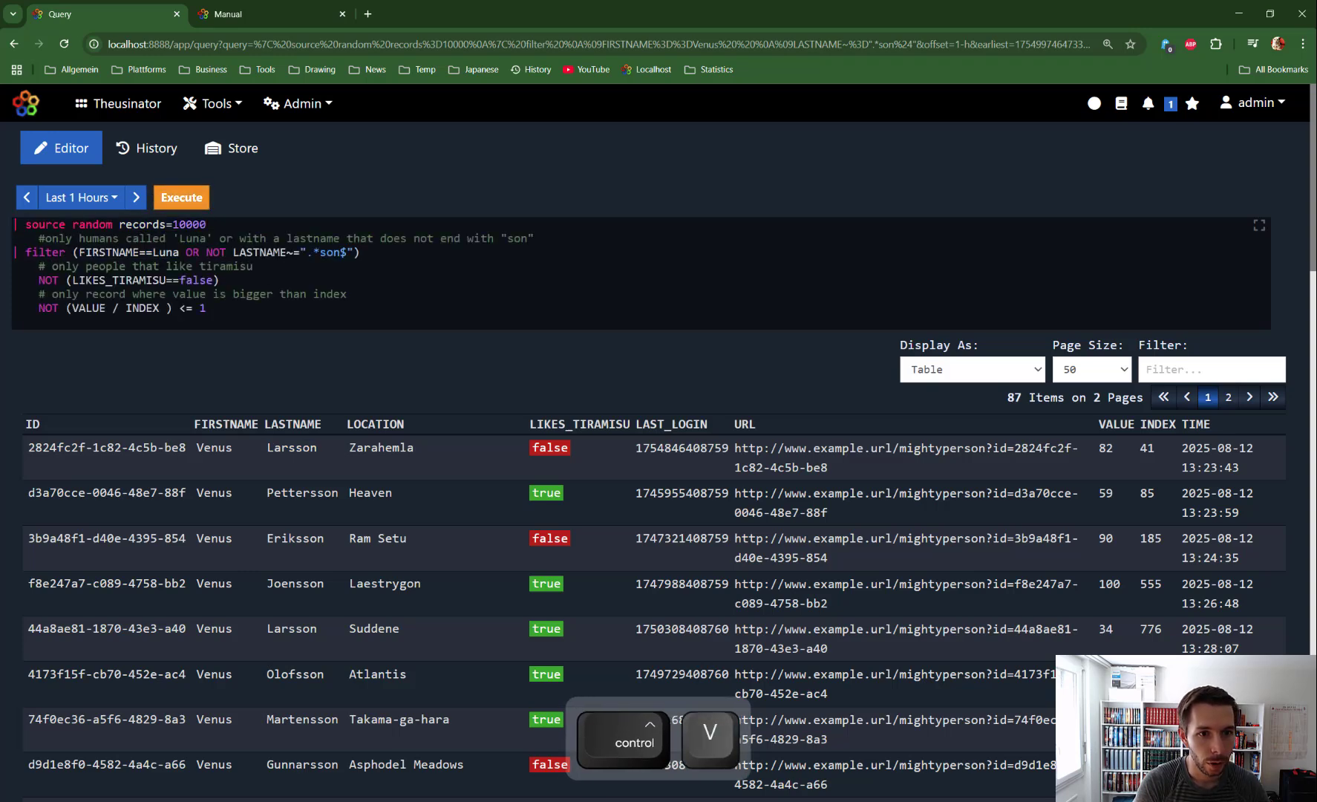
# Step: Execute the grouped filter query and compare its FIRSTNAME OR NOT LASTNAME~=".*son$" condition with the returned records
pyautogui.click(178, 199)
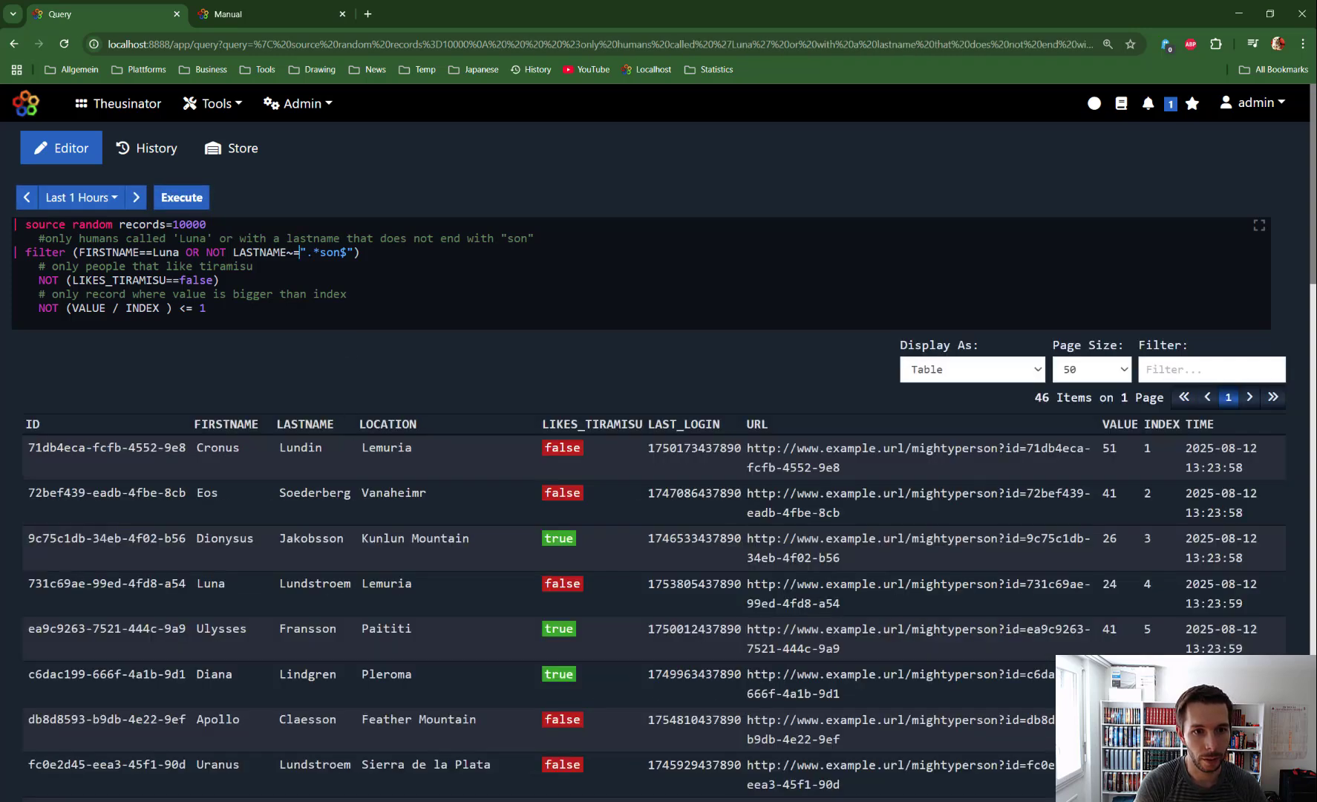
pyautogui.moveTo(300, 253); pyautogui.dragTo(354, 252)
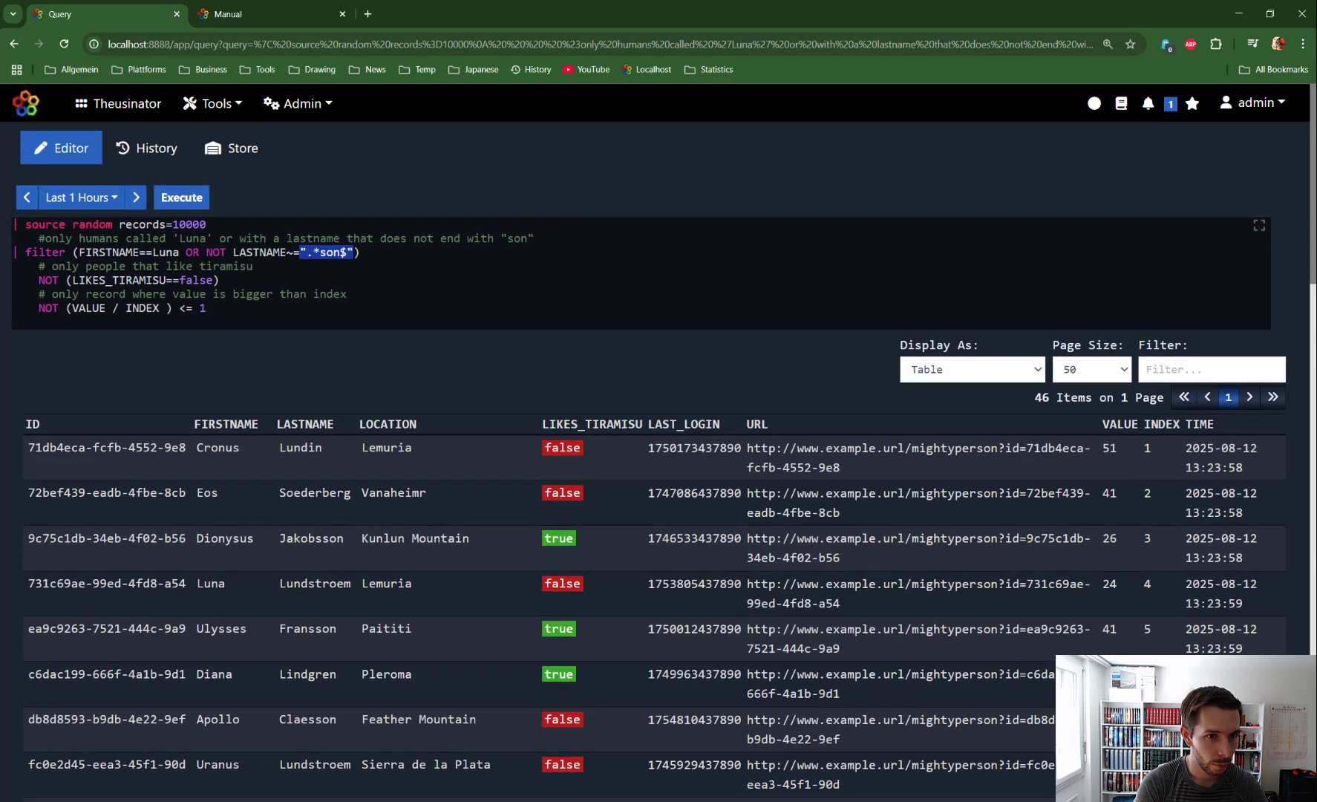
pyautogui.moveTo(185, 252); pyautogui.dragTo(326, 252)
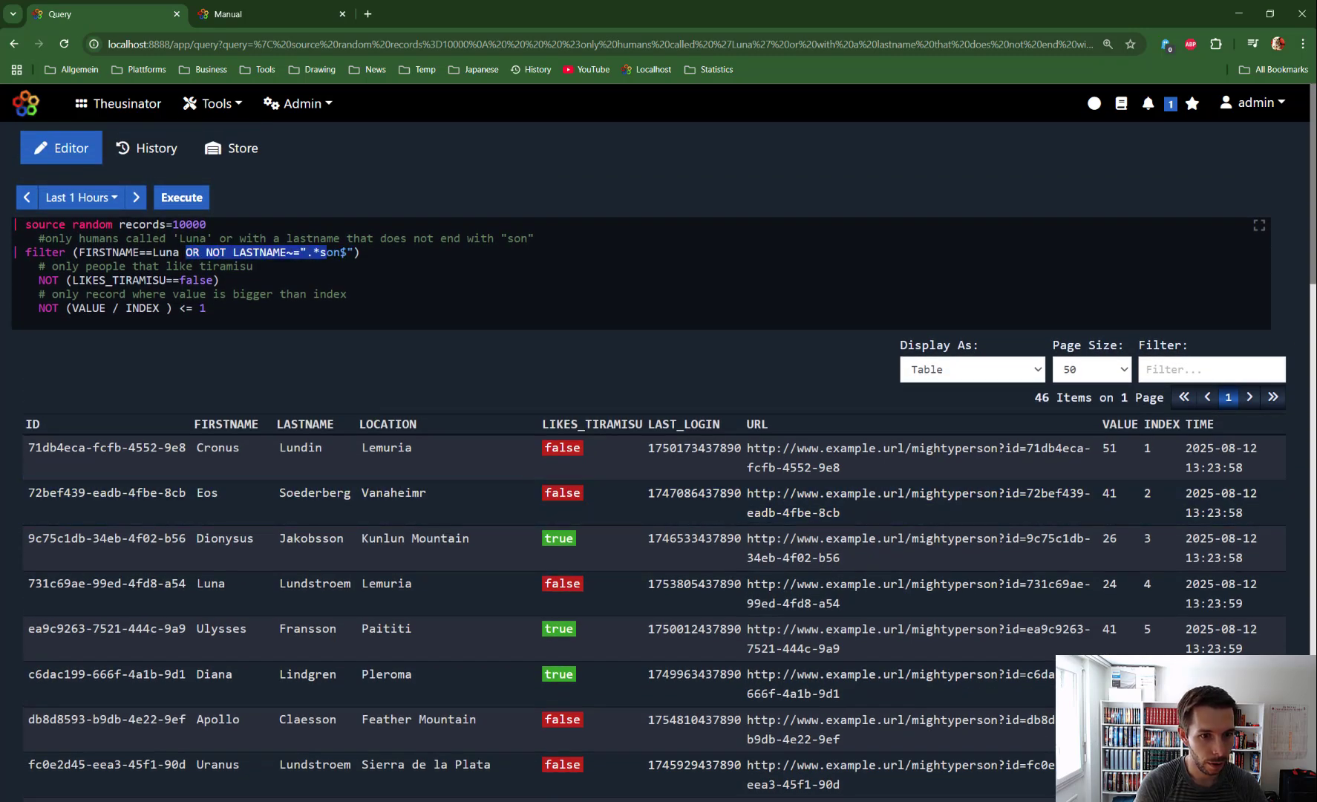
pyautogui.doubleClick(165, 252)
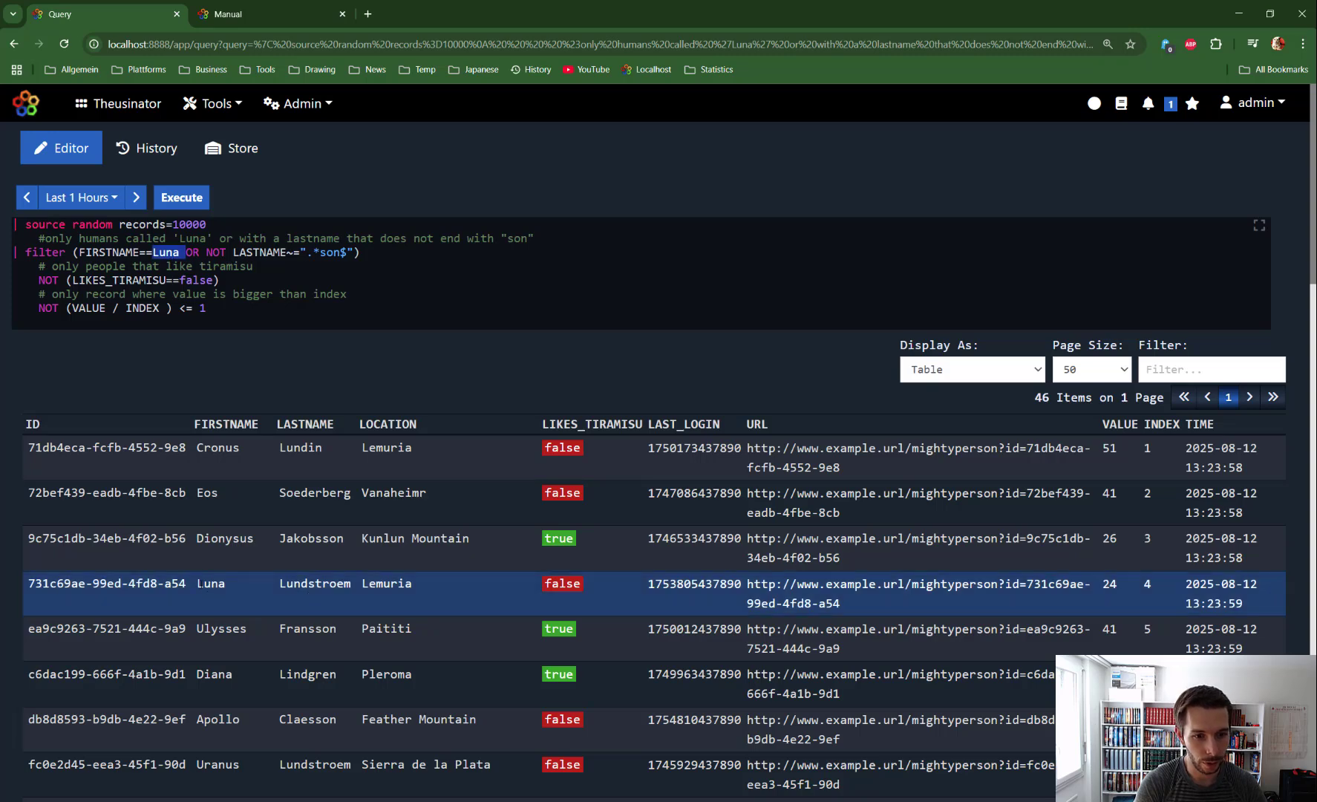
pyautogui.moveTo(203, 584); pyautogui.dragTo(272, 592)
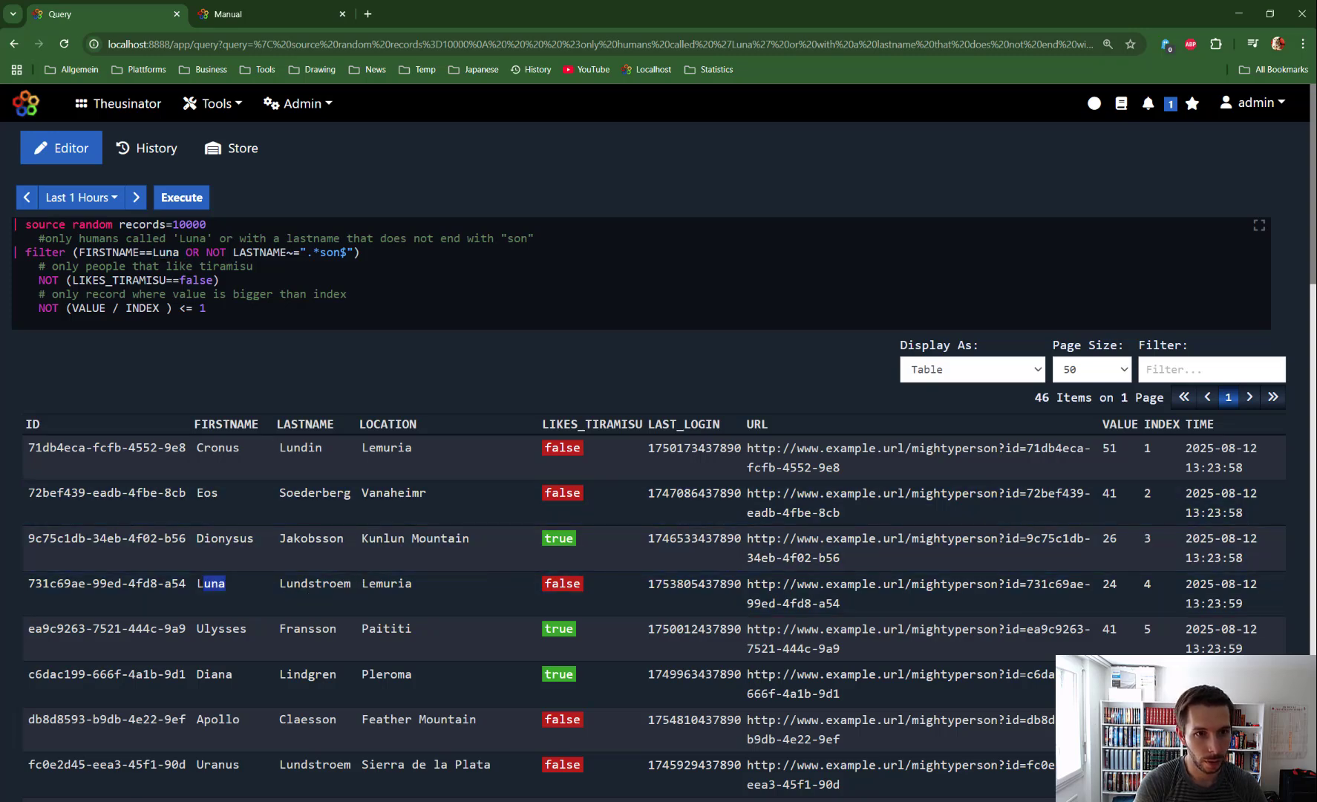
pyautogui.moveTo(208, 253); pyautogui.dragTo(353, 253)
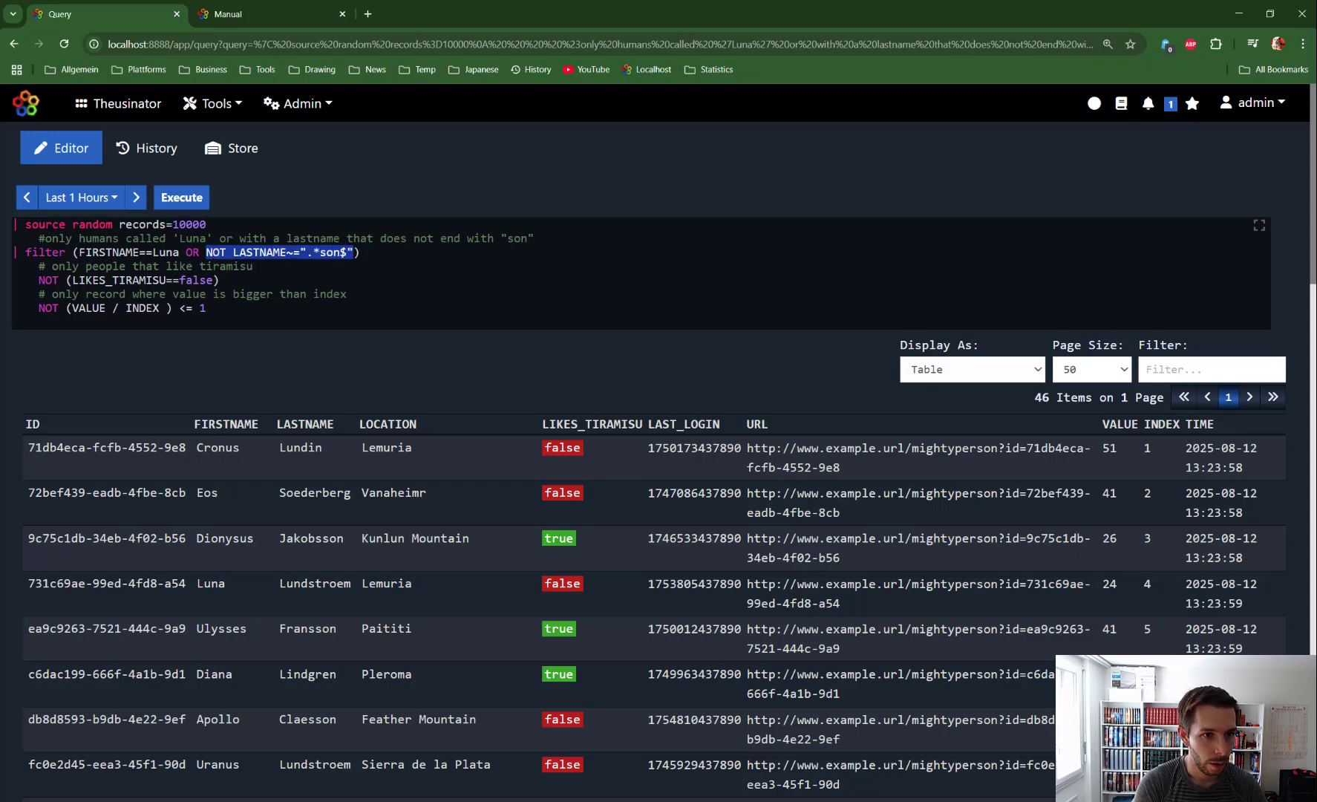
# Step: Examine the query's NOT (LIKES_TIRAMISU==false) and NOT (VALUE / INDEX ) <= 1 conditions
pyautogui.moveTo(39, 281); pyautogui.dragTo(219, 281)
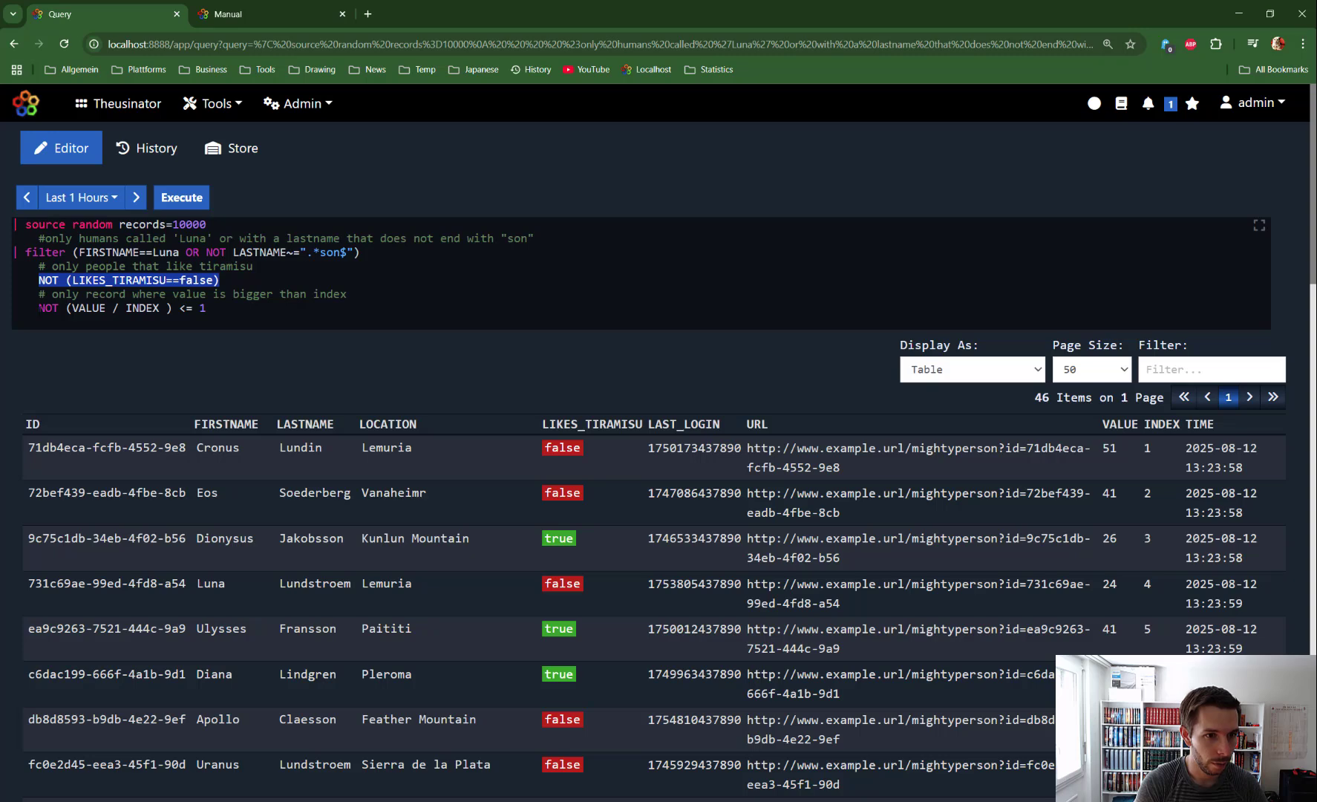
pyautogui.moveTo(39, 307)
pyautogui.mouseDown()
pyautogui.moveTo(206, 308)
pyautogui.moveTo(39, 308)
pyautogui.mouseUp()
pyautogui.click(179, 309)
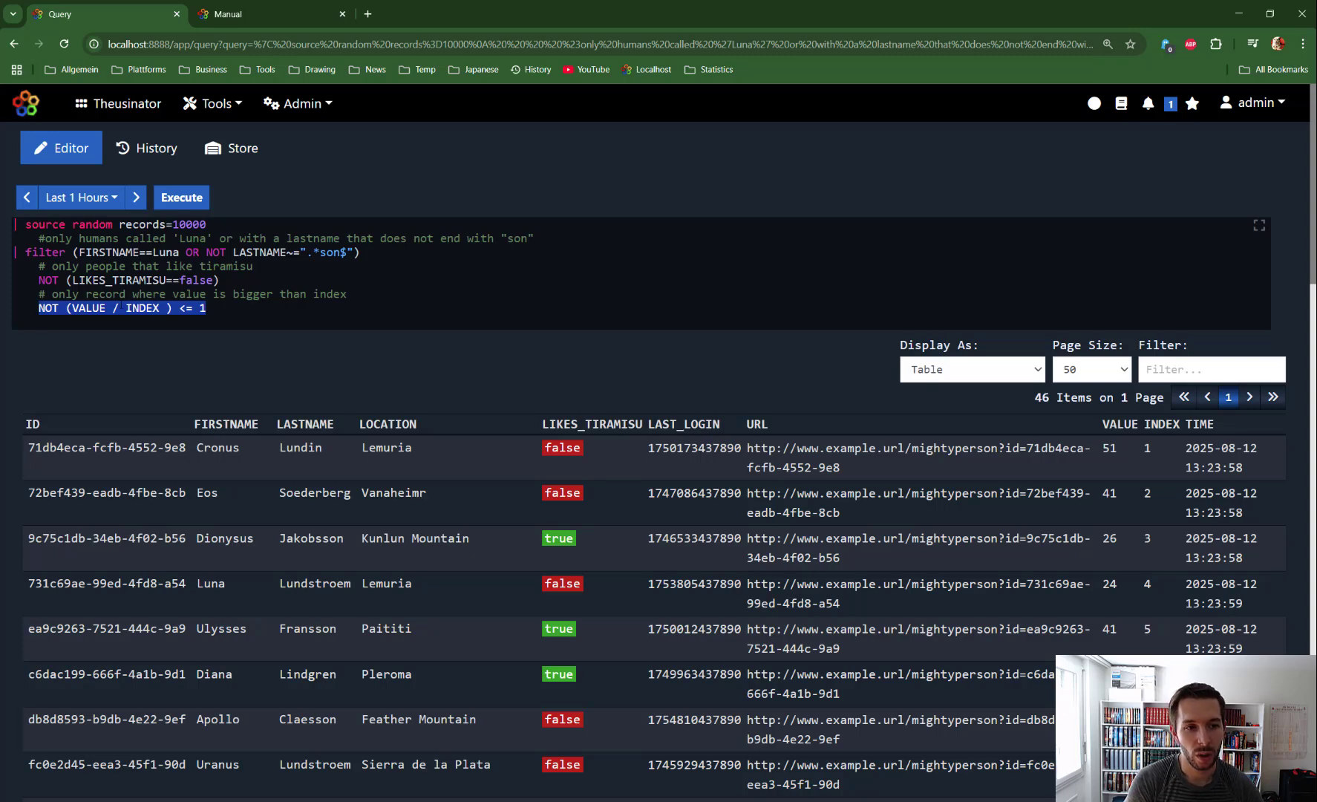
pyautogui.click(265, 253)
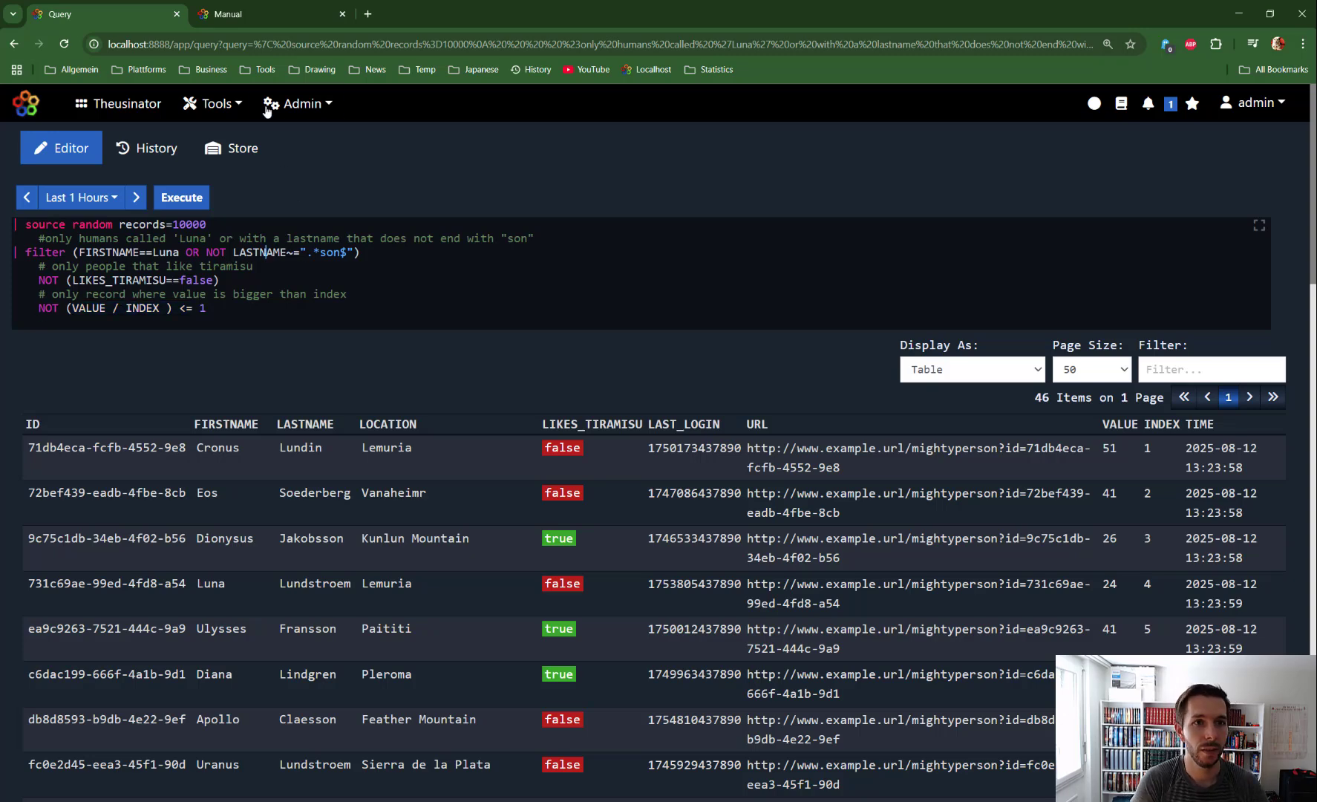
# Step: Read the filter manual's arithmetic expression example, including its _source regex condition
pyautogui.click(247, 12)
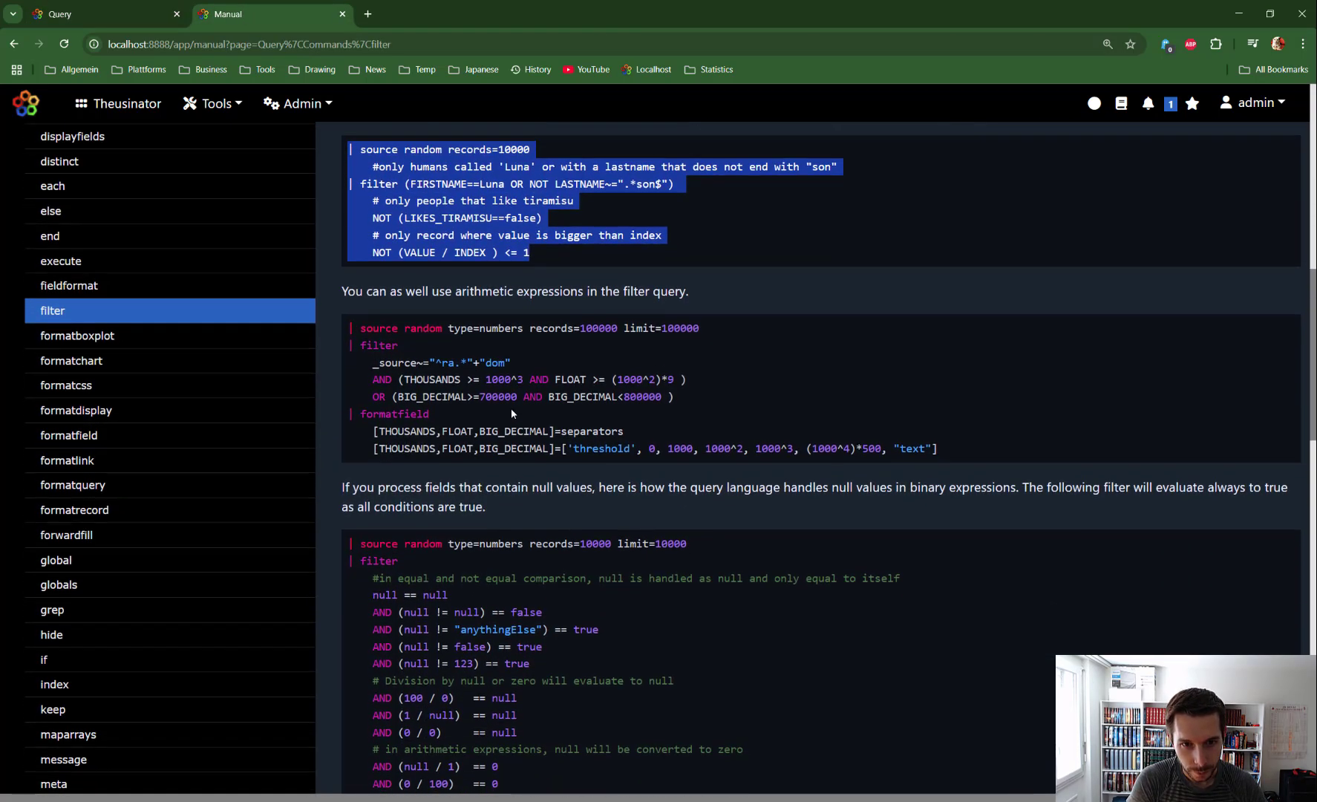
pyautogui.scroll(-1, 419, 310)
pyautogui.moveTo(372, 296); pyautogui.dragTo(417, 296)
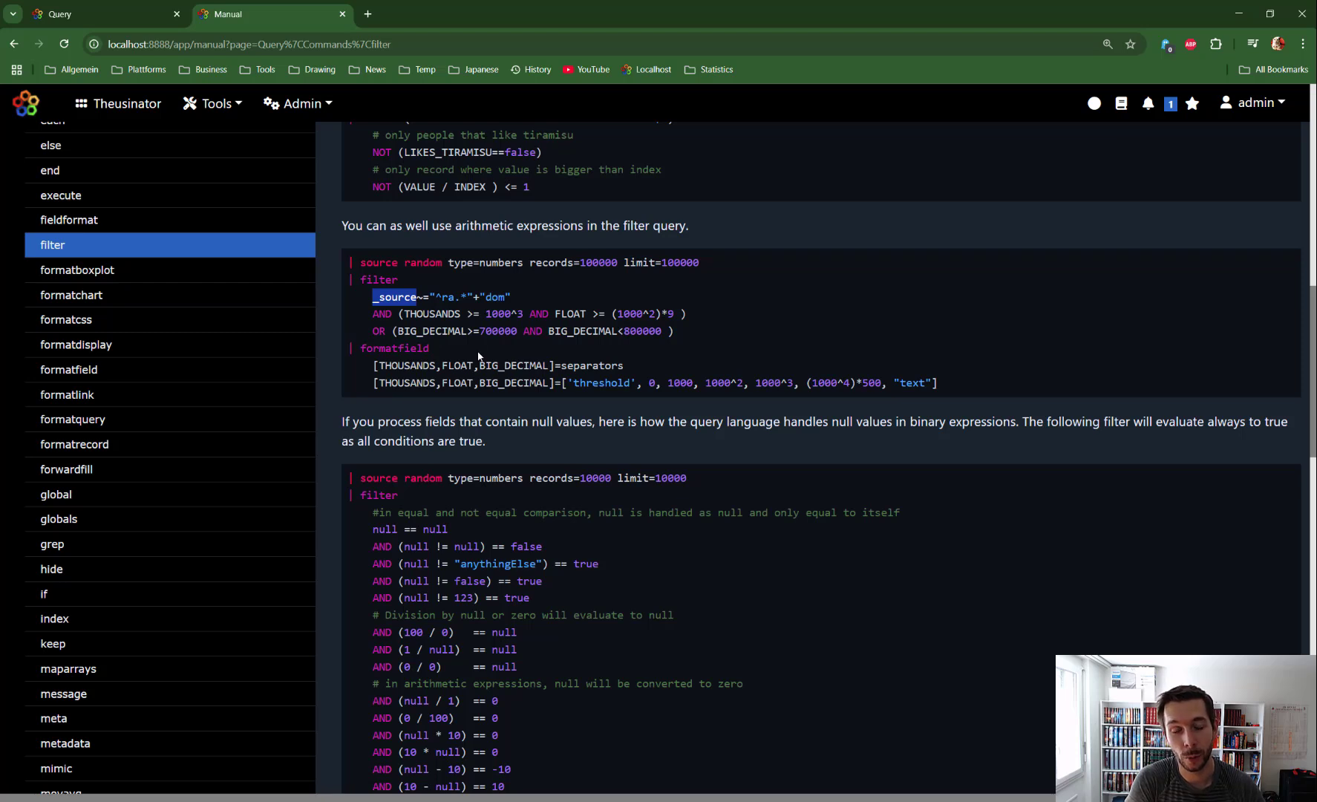
pyautogui.click(455, 277)
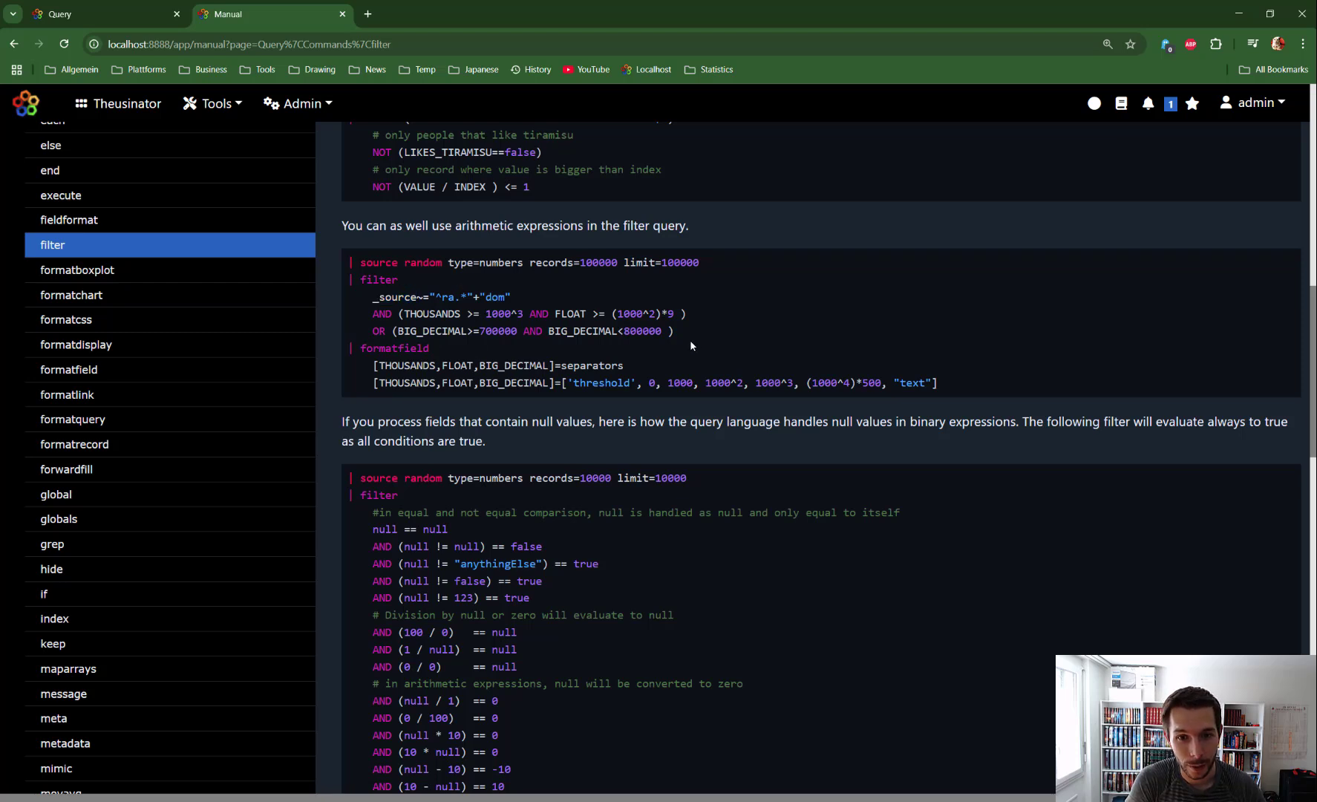
# Step: Replace the query with the filter manual's complete example on how null values are handled in binary expressions
pyautogui.scroll(-2, 689, 342)
pyautogui.scroll(-3, 343, 205)
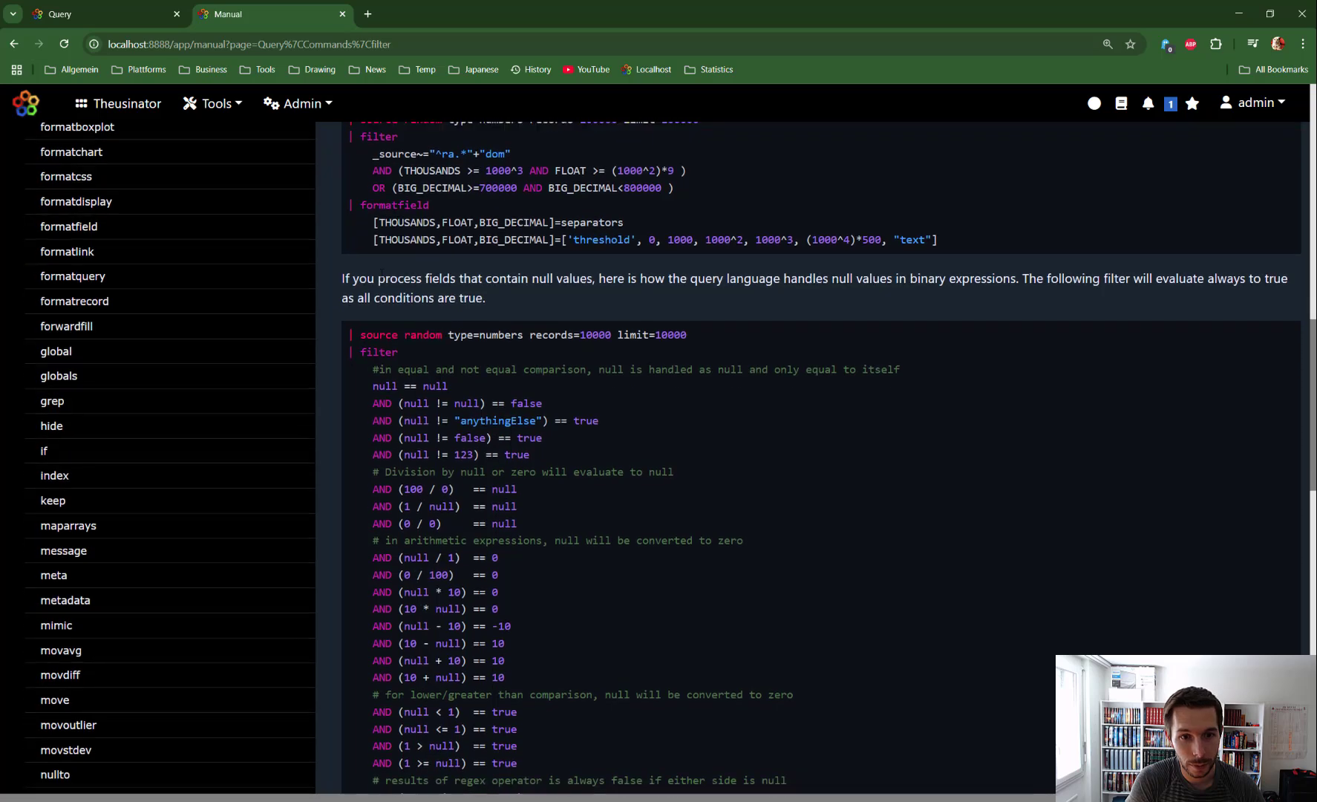
pyautogui.moveTo(348, 199); pyautogui.dragTo(567, 537)
pyautogui.scroll(-3, 445, 326)
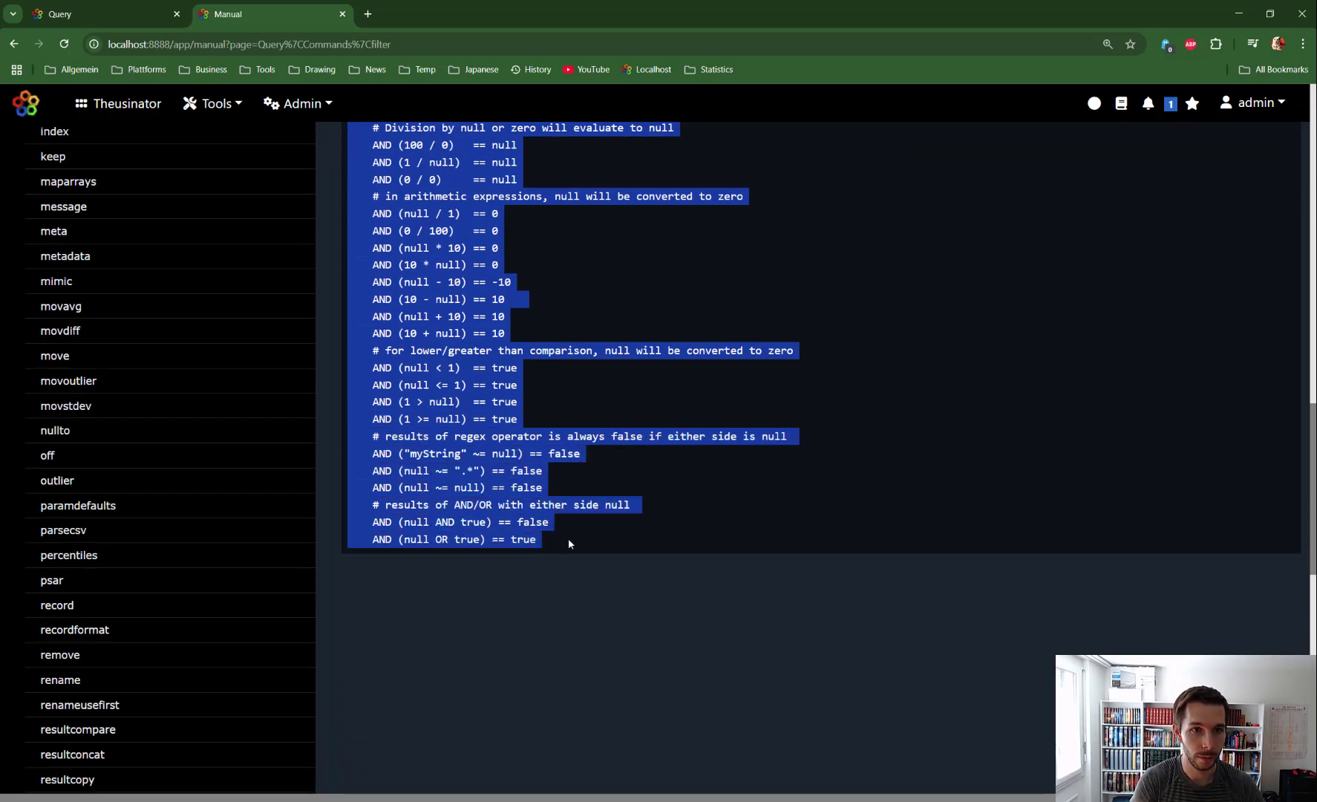
pyautogui.hotkey('ctrl', 'c')
pyautogui.hotkey('ctrl', 'pageup')
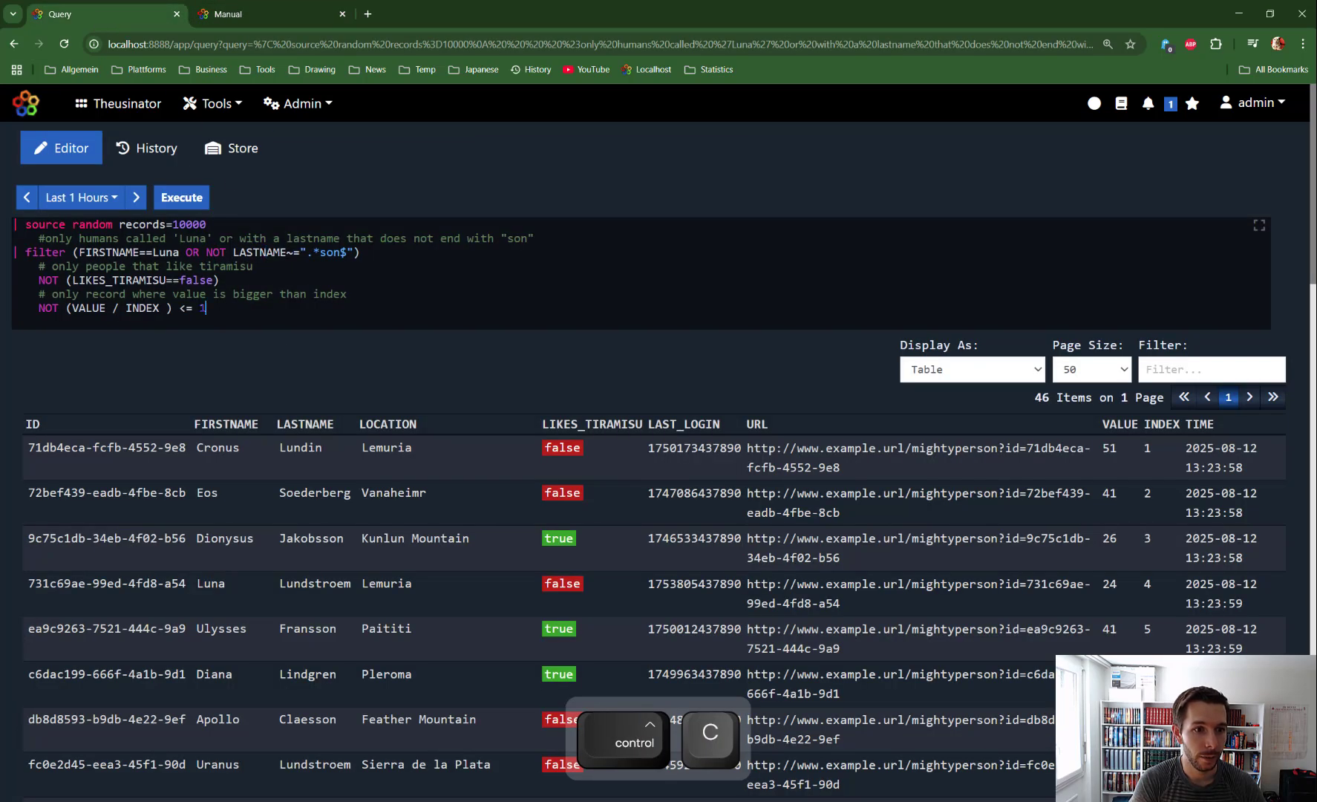
pyautogui.hotkey('ctrl', 'a')
pyautogui.hotkey('ctrl', 'v')
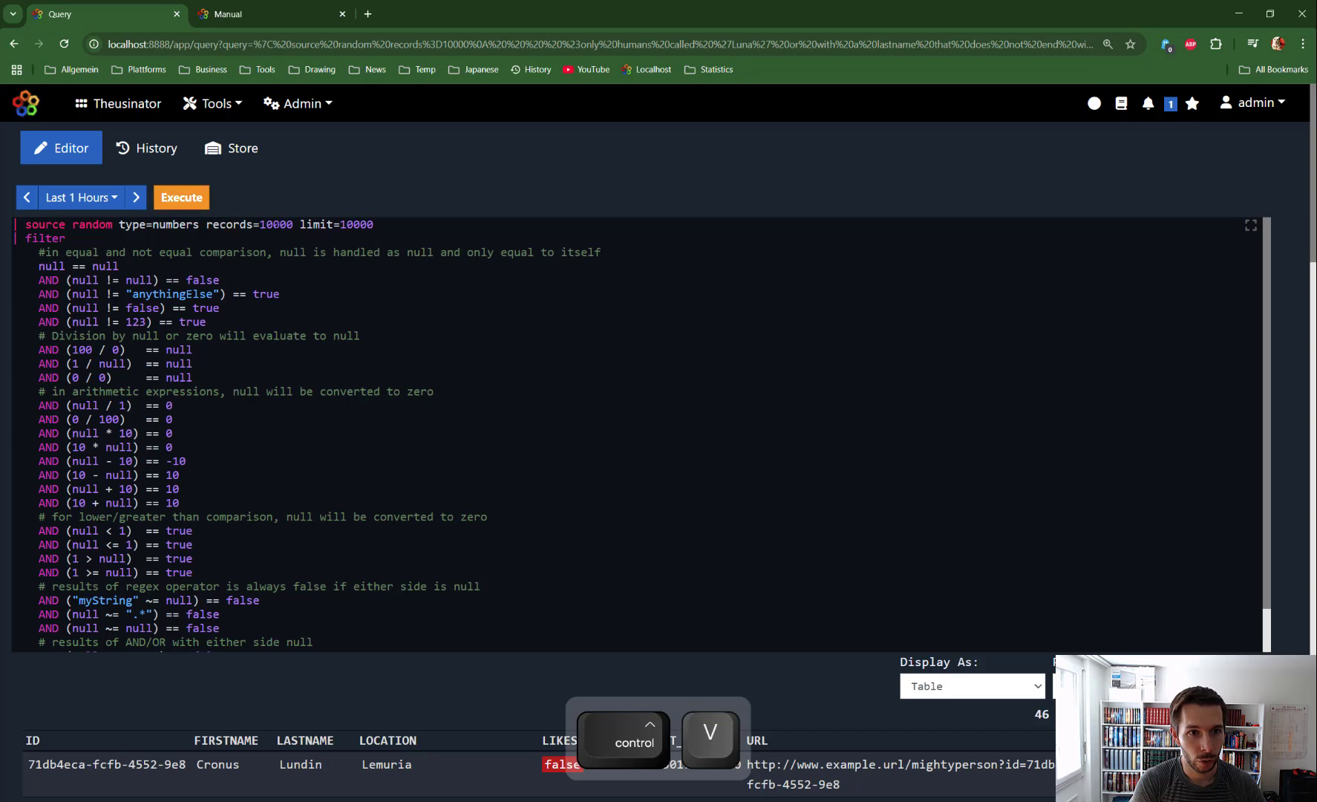
# Step: Execute the null-handling query and compare the number of returned items with its records setting
pyautogui.doubleClick(276, 224)
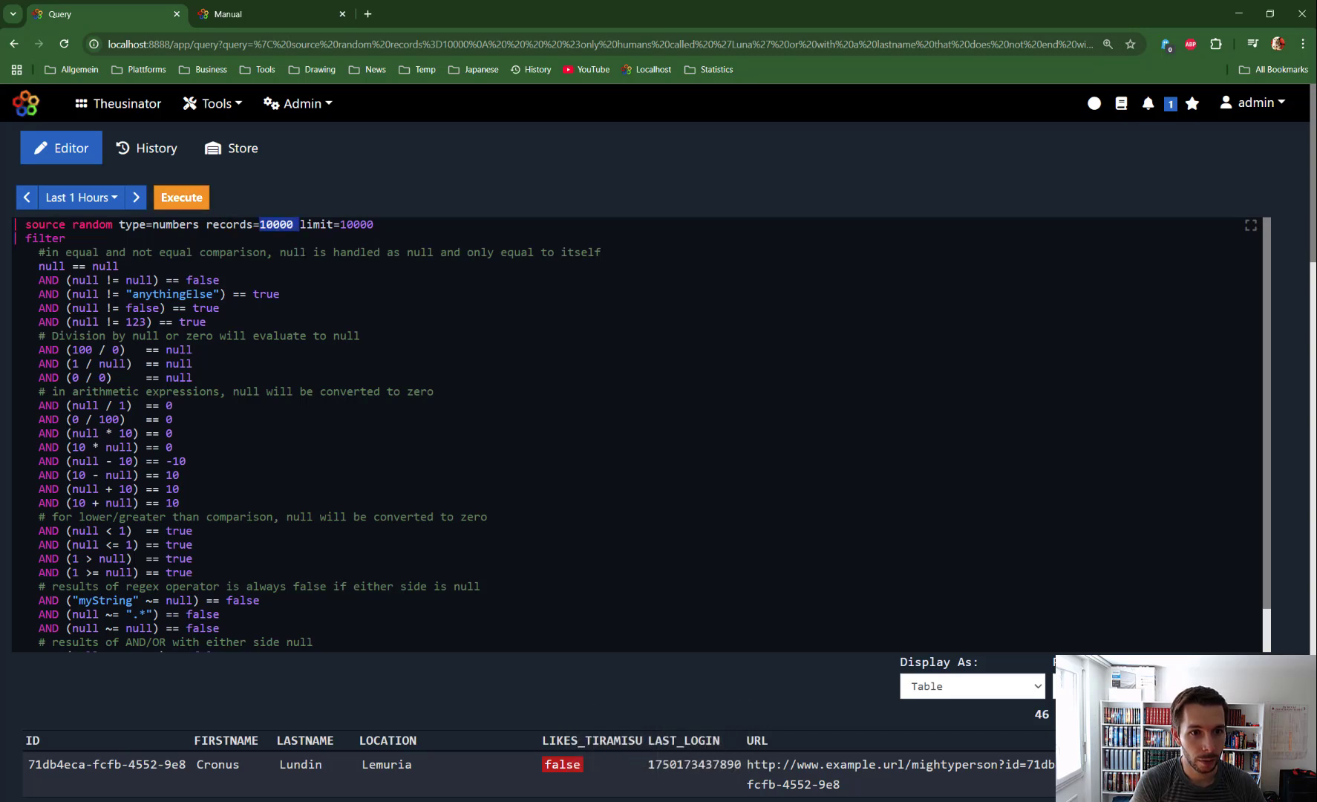
pyautogui.click(181, 197)
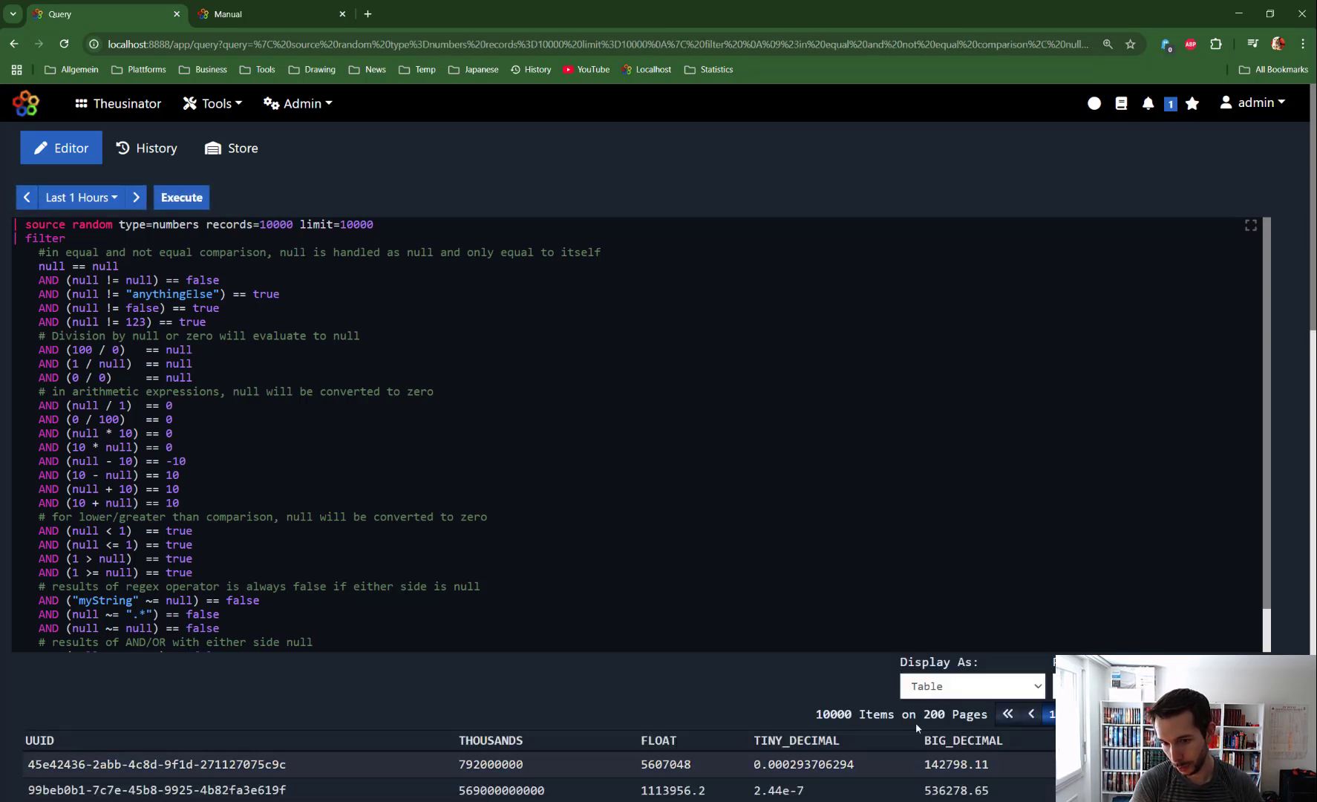
pyautogui.moveTo(815, 714); pyautogui.dragTo(872, 714)
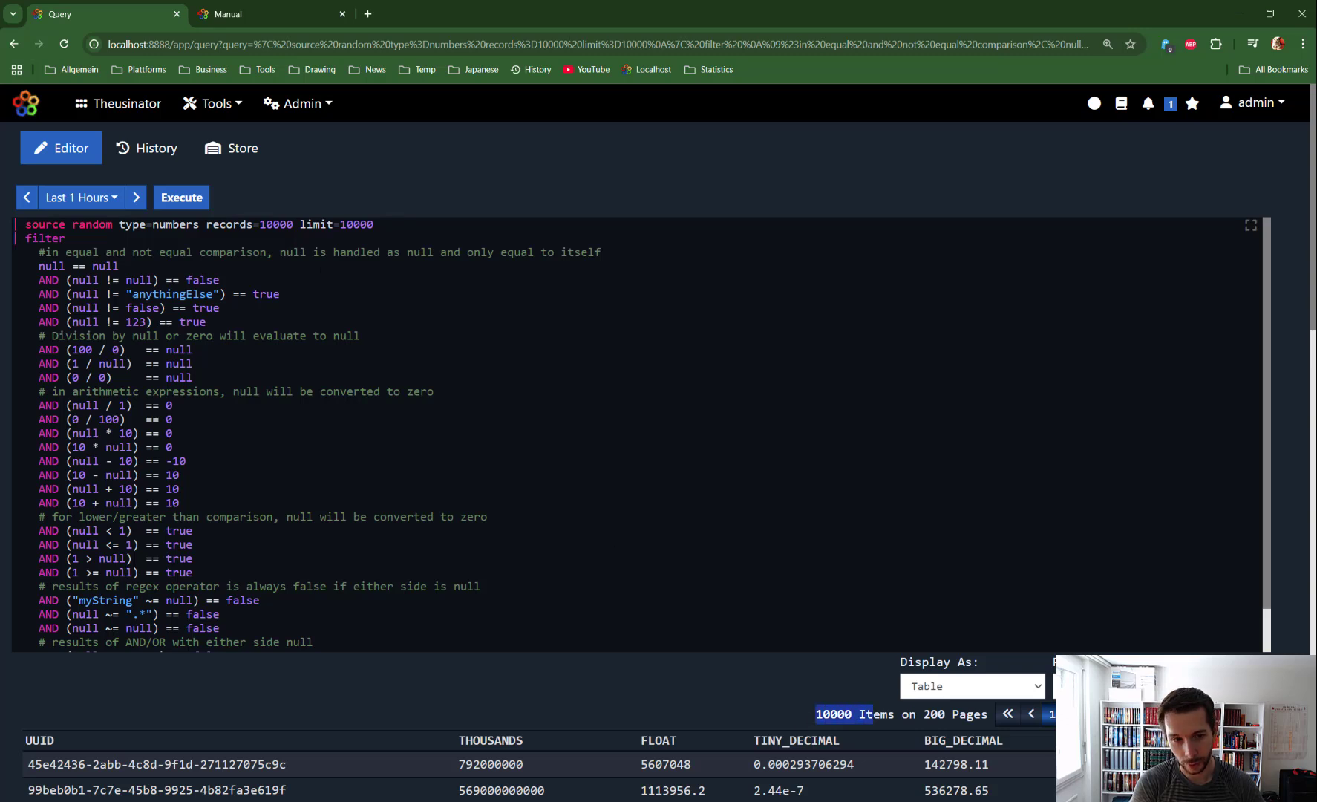